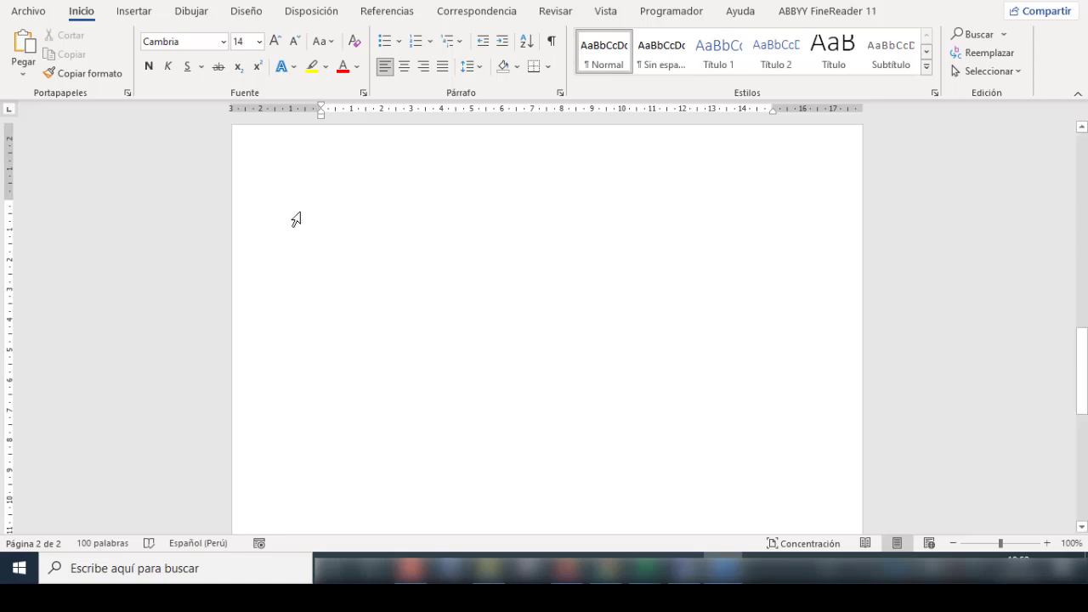
Step: Draw a rectangle shape about 4.58 × 14.08 cm across the upper part of the page
{"action": "left_click", "coordinate": [133, 15]}
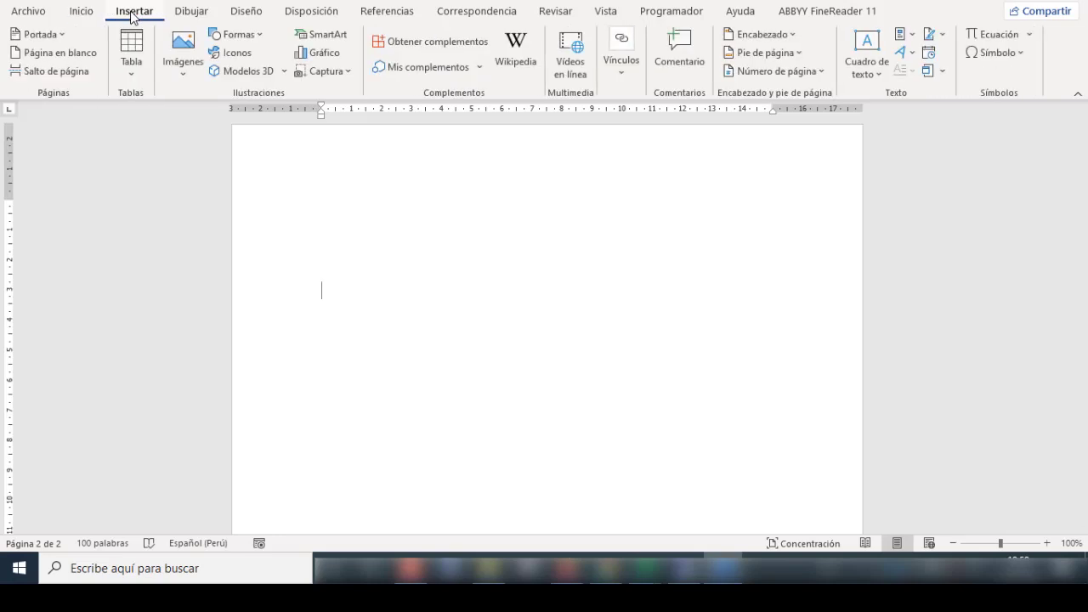
{"action": "left_click", "coordinate": [262, 36]}
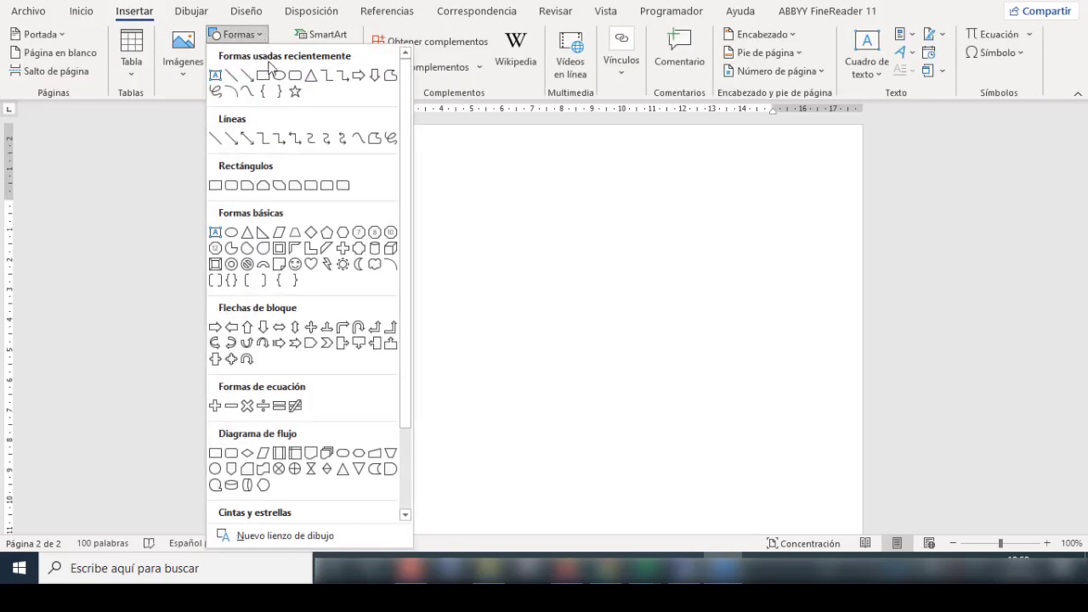
{"action": "left_click", "coordinate": [264, 76]}
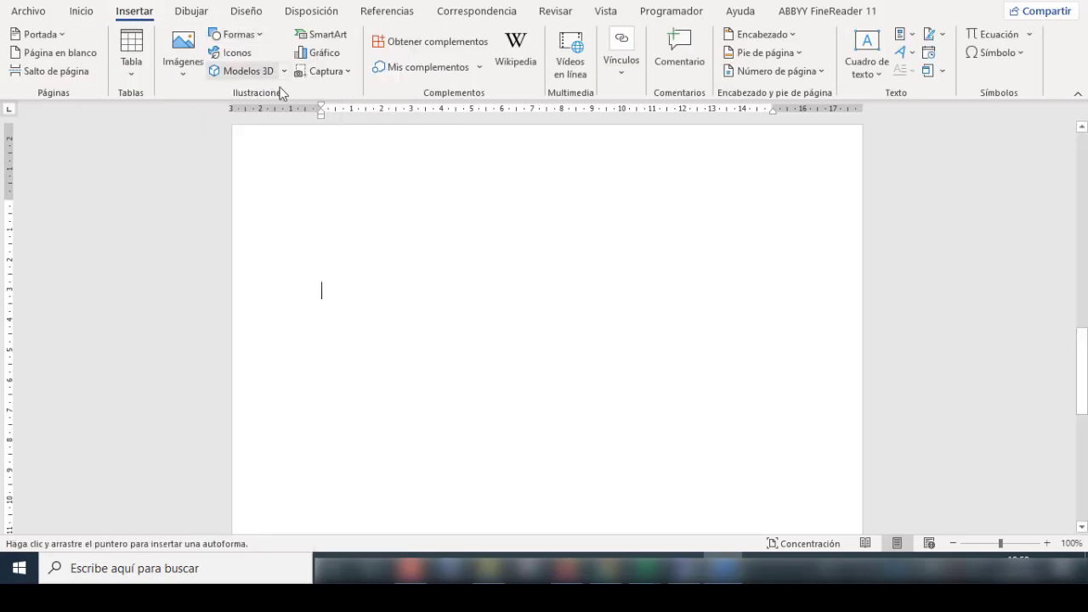
{"action": "mouse_move", "coordinate": [334, 205]}
{"action": "left_mouse_down"}
{"action": "mouse_move", "coordinate": [625, 289]}
{"action": "mouse_move", "coordinate": [758, 344]}
{"action": "left_mouse_up"}
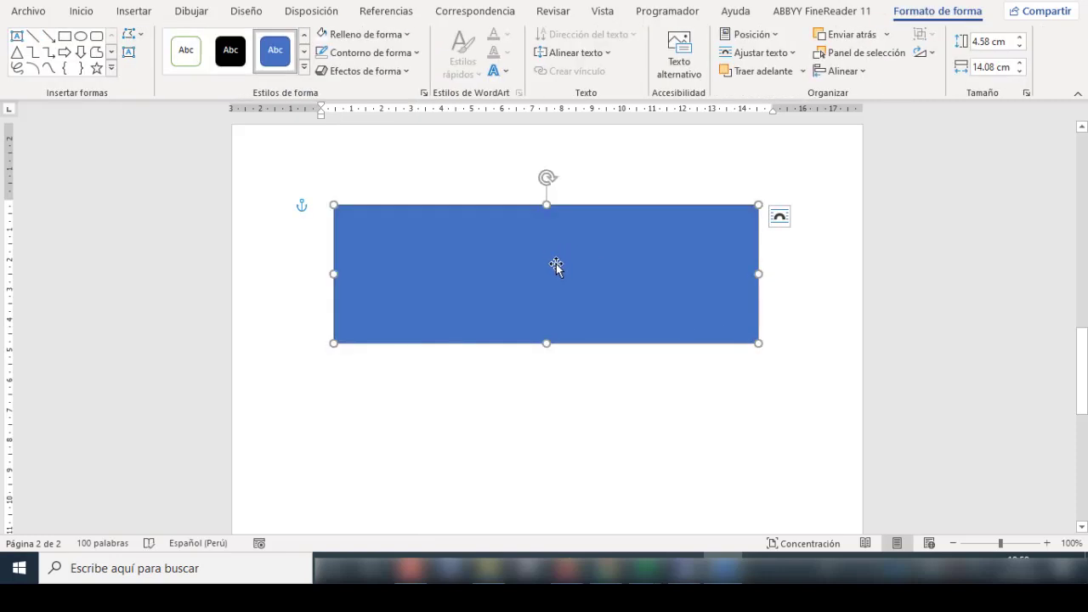
Step: Type 'Ganadores' in the rectangle and format it as Impact at 85 pt
{"action": "type", "text": "Ganadores"}
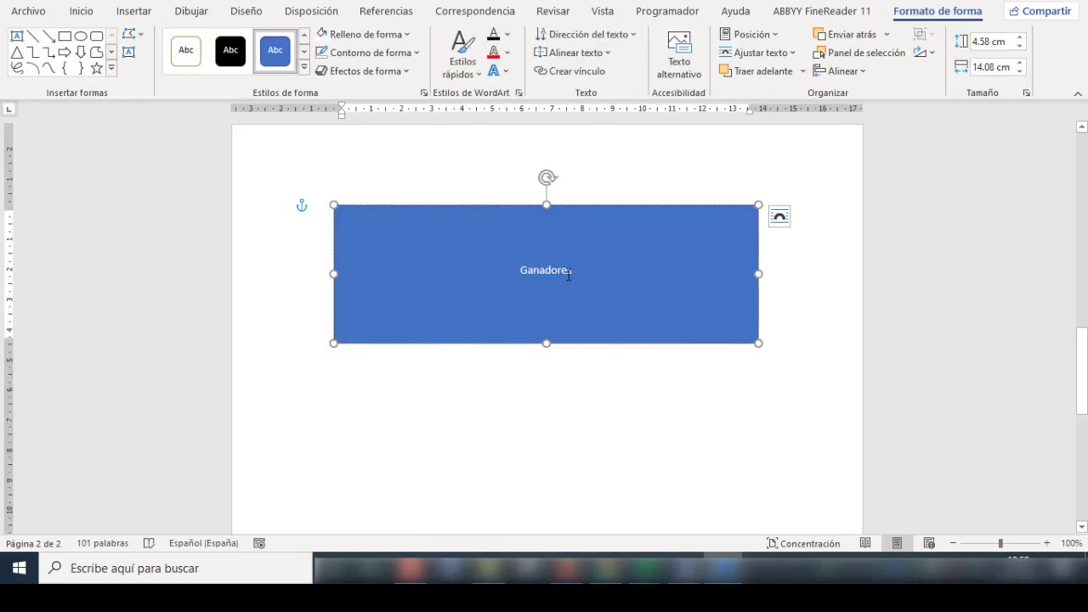
{"action": "left_click_drag", "start_coordinate": [569, 275], "coordinate": [498, 272]}
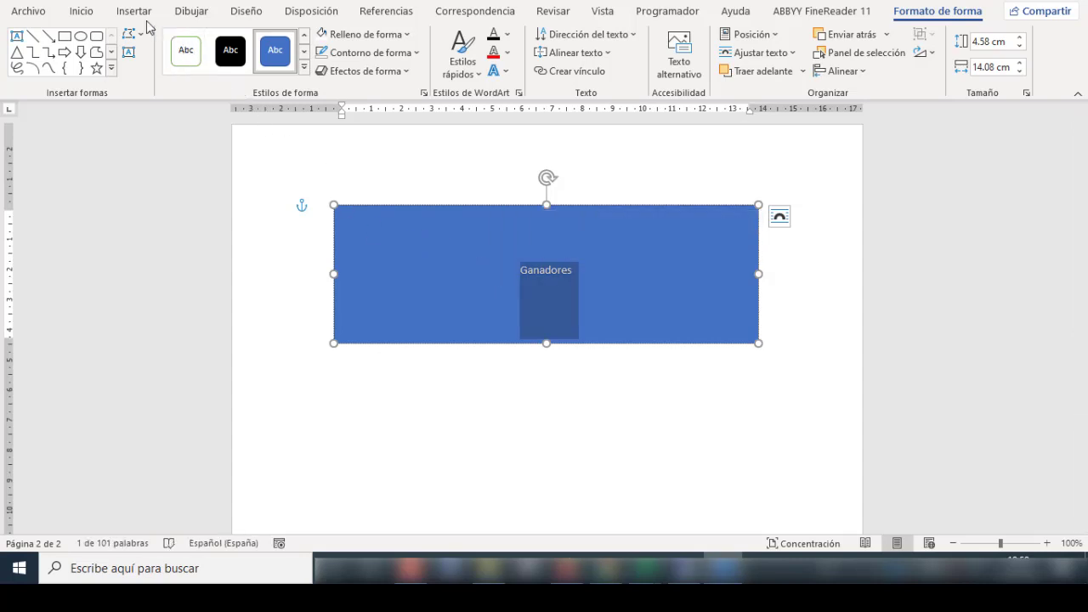
{"action": "left_click", "coordinate": [83, 12]}
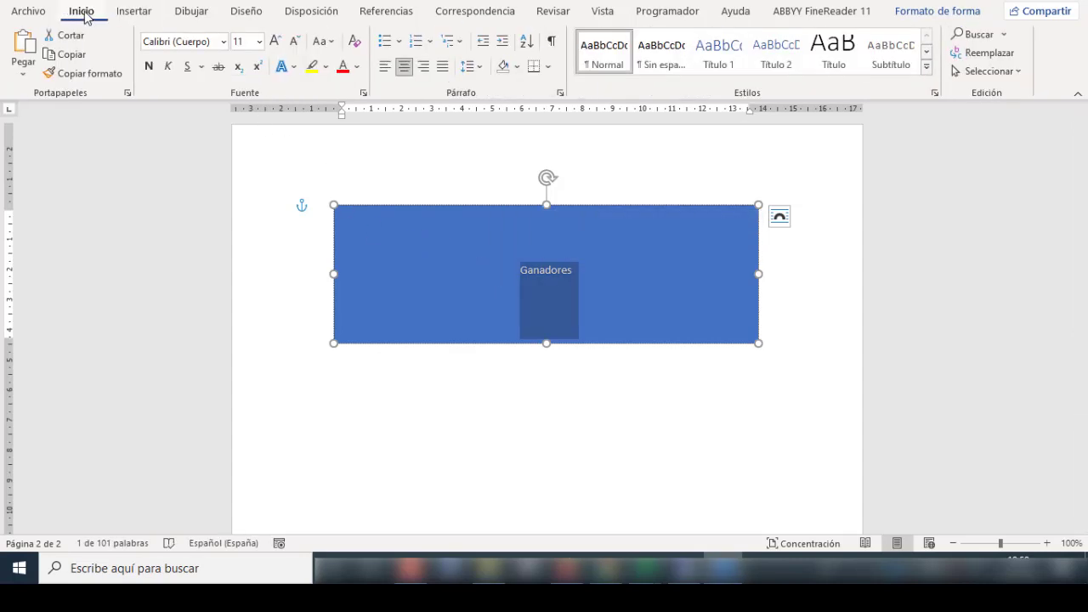
{"action": "left_click", "coordinate": [224, 43]}
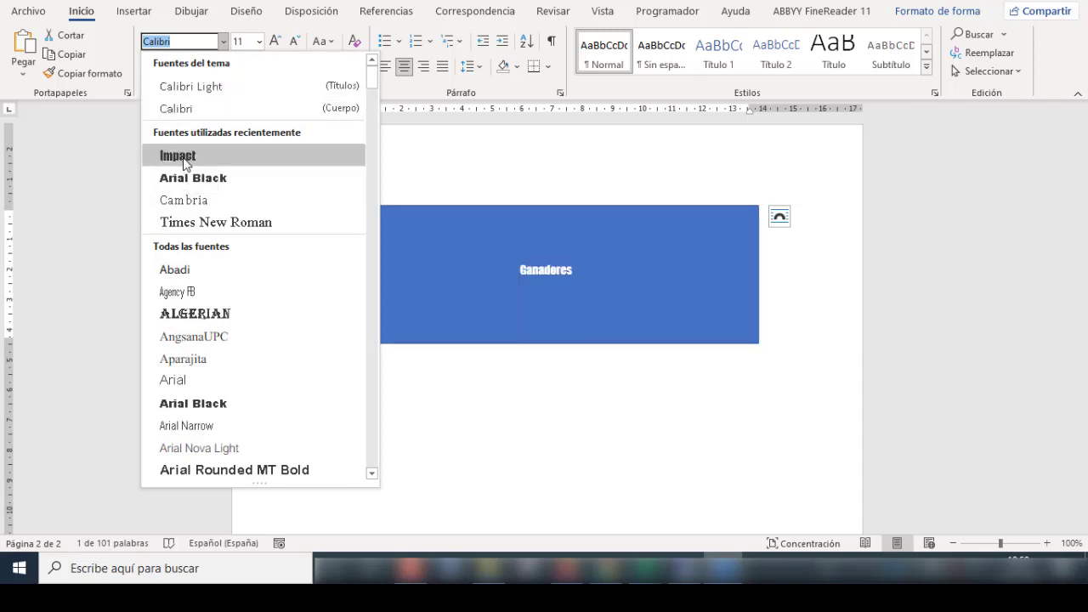
{"action": "left_click", "coordinate": [186, 159]}
{"action": "left_click", "coordinate": [261, 42]}
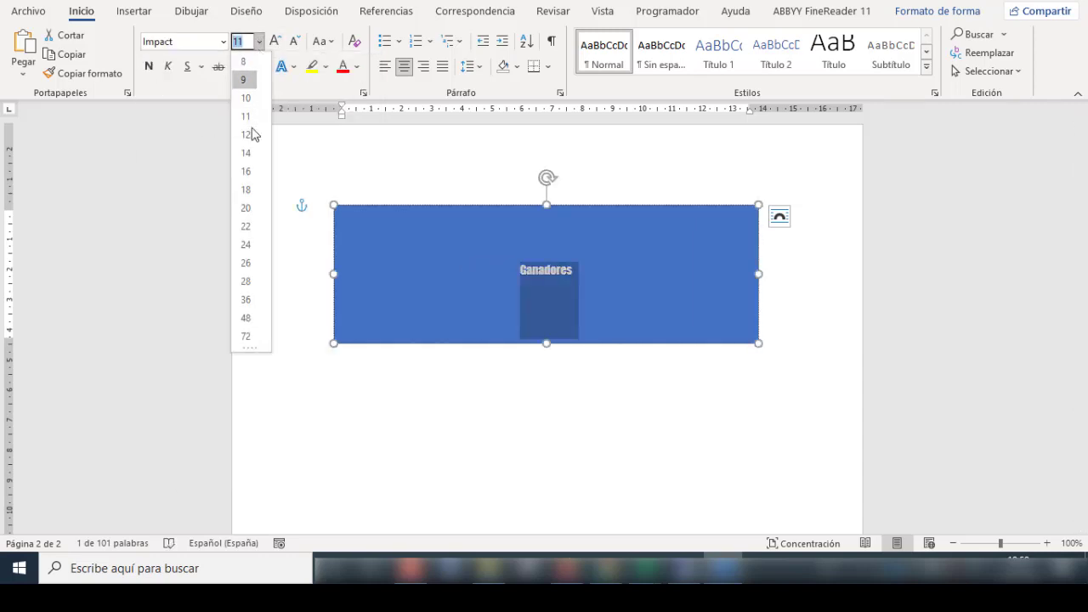
{"action": "left_click", "coordinate": [247, 246]}
{"action": "left_click", "coordinate": [274, 42]}
{"action": "left_click", "coordinate": [275, 42]}
{"action": "left_click", "coordinate": [275, 41]}
{"action": "left_click", "coordinate": [275, 42]}
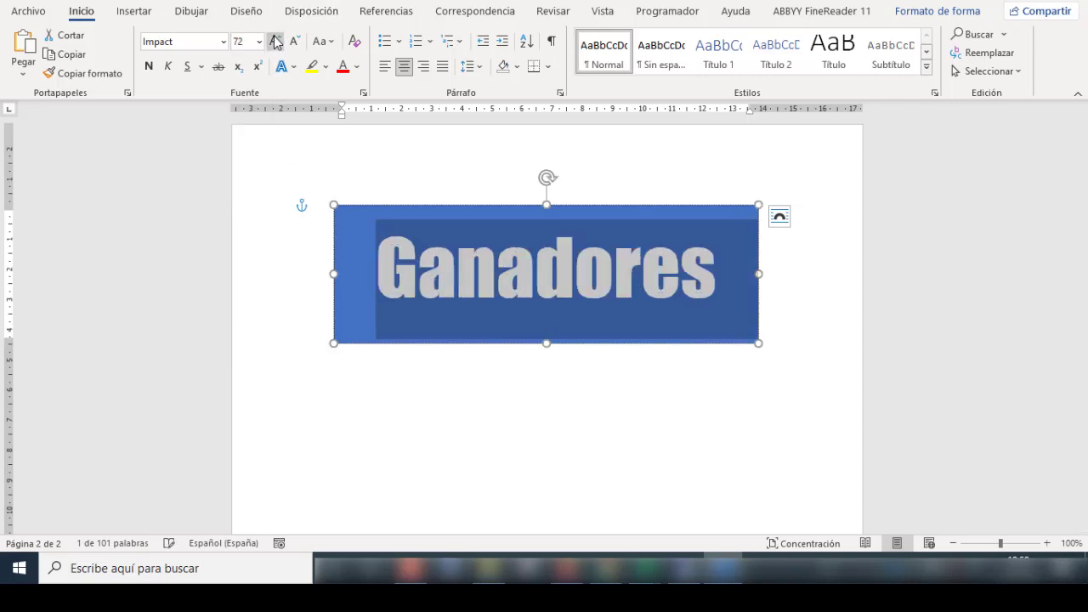
{"action": "left_click", "coordinate": [274, 41]}
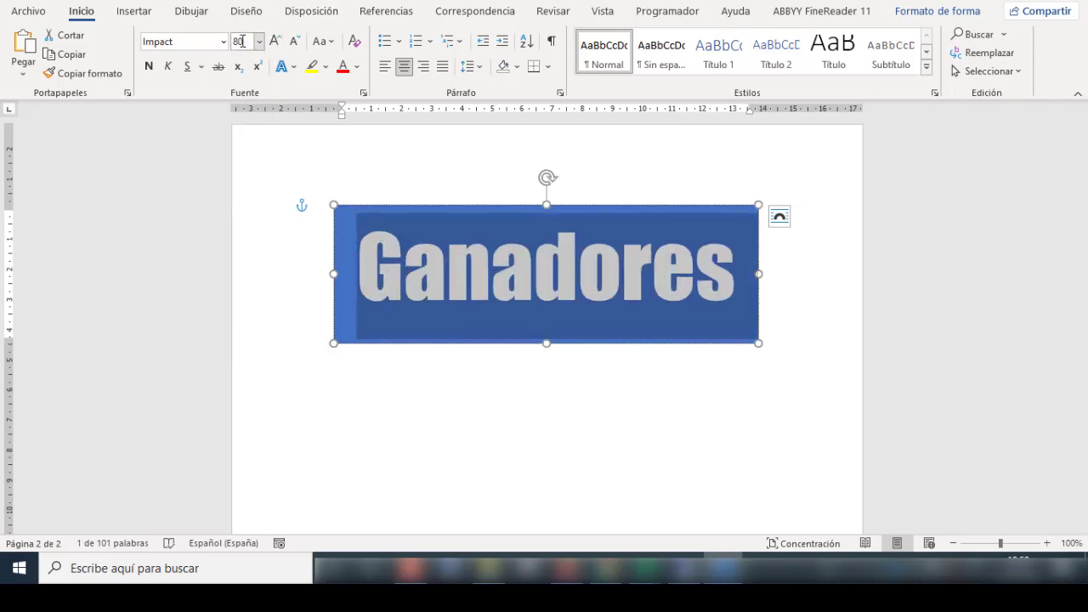
{"action": "left_click", "coordinate": [816, 259]}
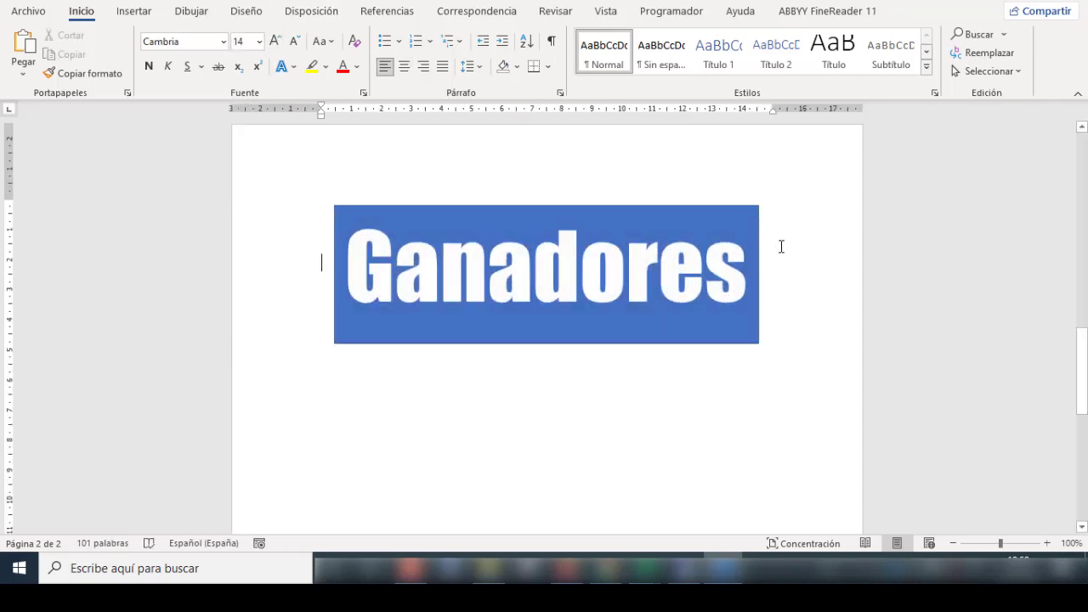
{"action": "left_click", "coordinate": [638, 212]}
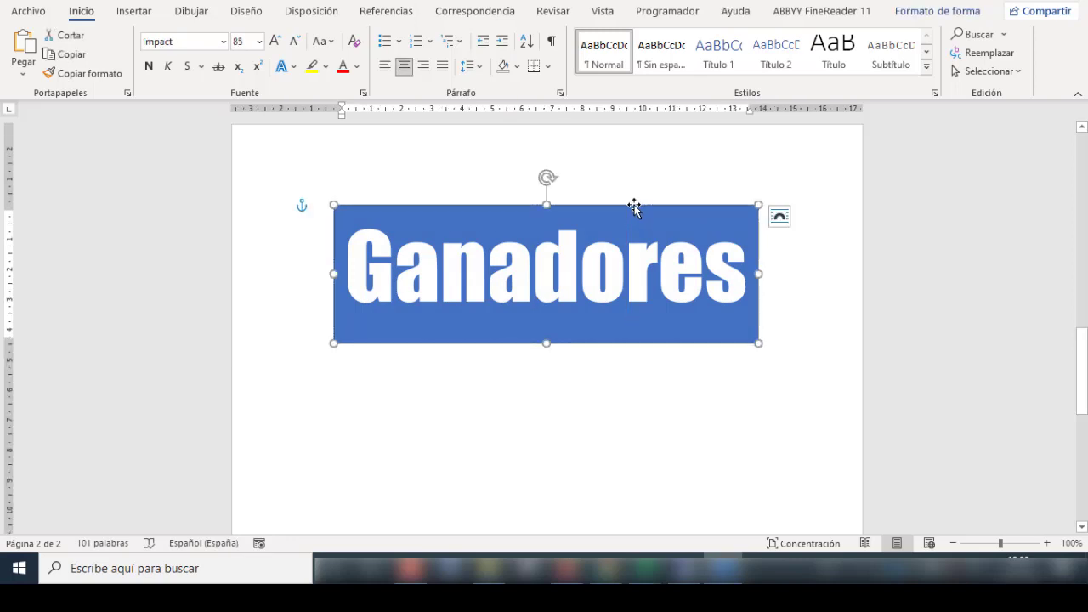
Step: Set the Ganadores text fill to black and its text outline to red
{"action": "left_click", "coordinate": [924, 20]}
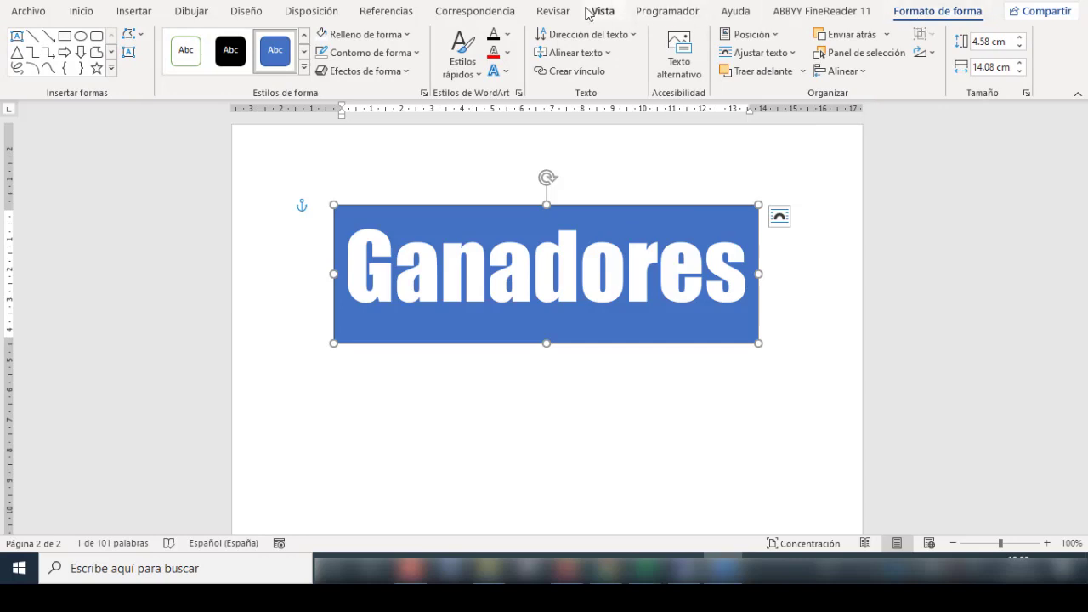
{"action": "left_click", "coordinate": [507, 37]}
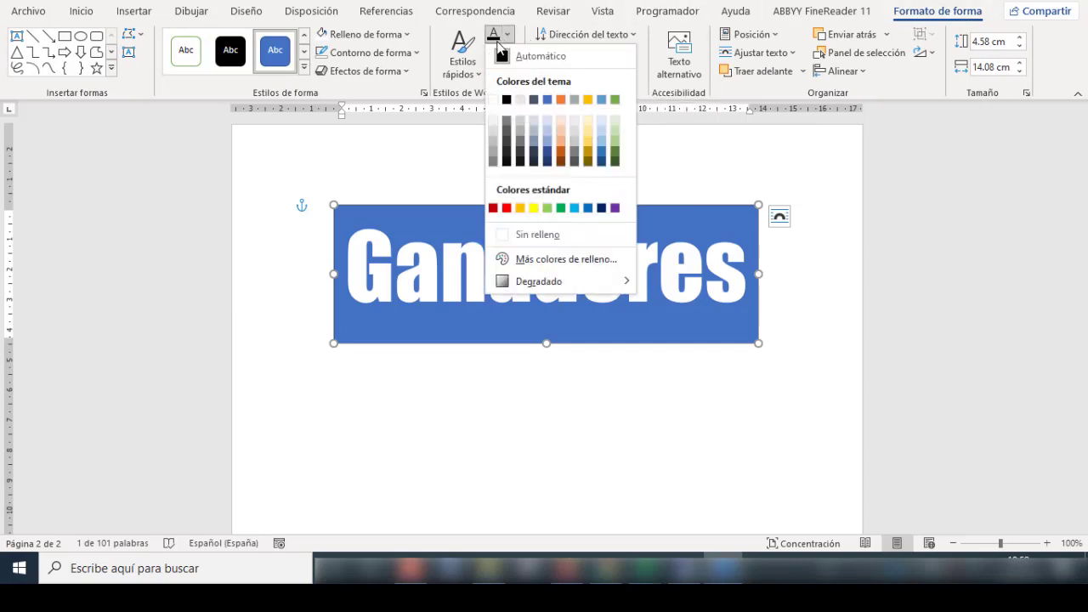
{"action": "left_click", "coordinate": [507, 101]}
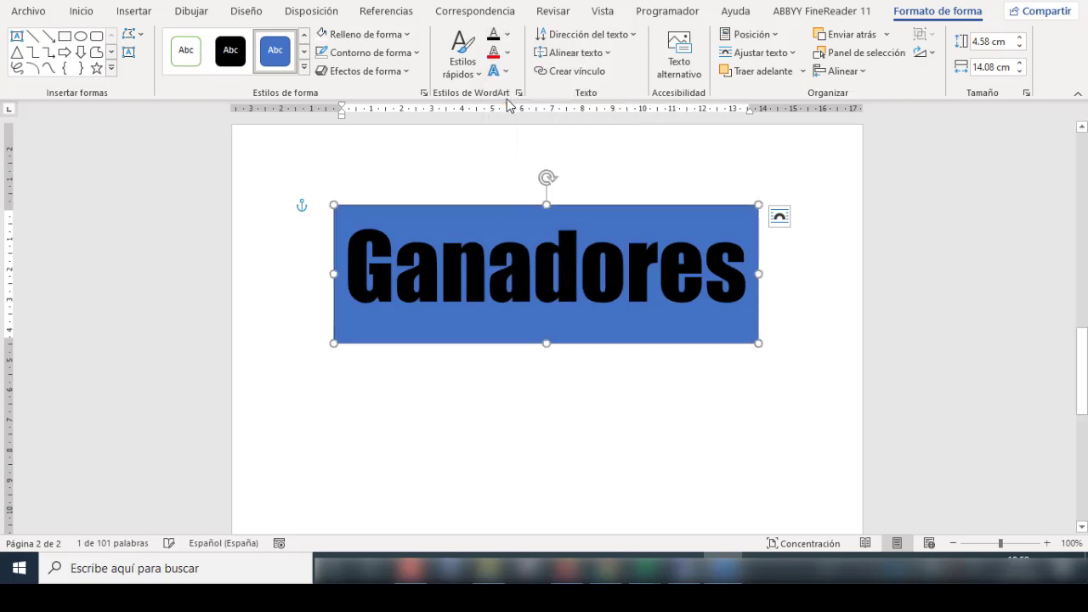
{"action": "left_click", "coordinate": [508, 54]}
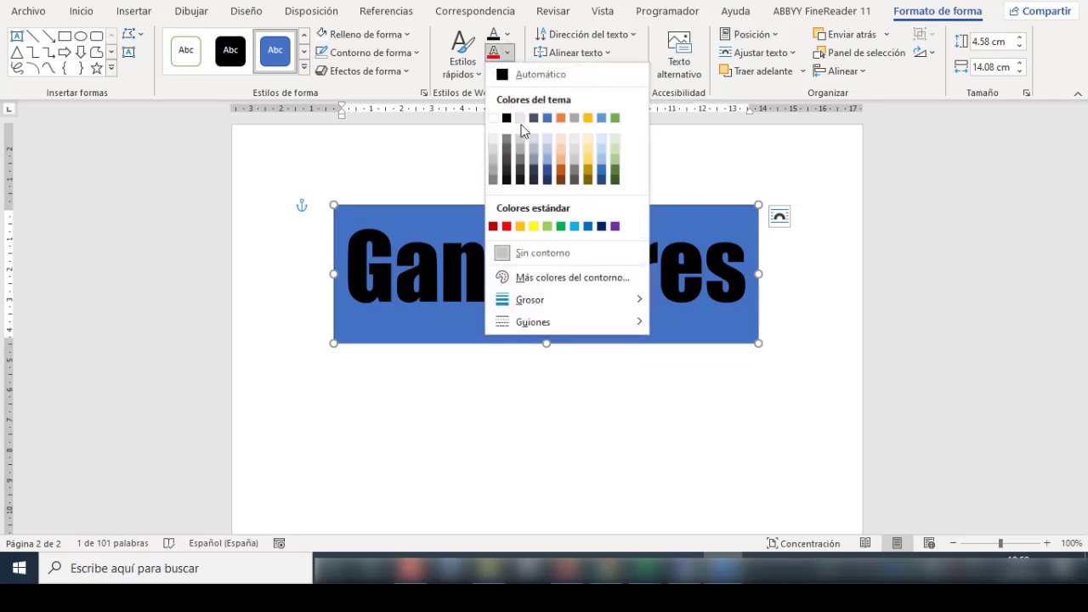
{"action": "left_click", "coordinate": [507, 227]}
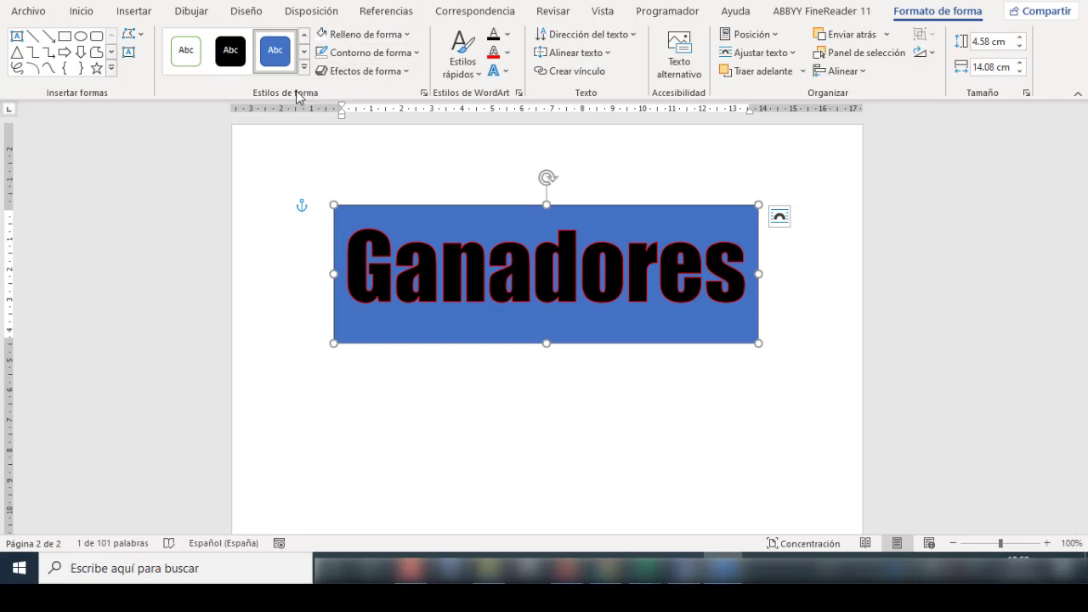
Step: Give the rectangle a white shape fill and set its outline to Sin contorno
{"action": "left_click", "coordinate": [408, 36]}
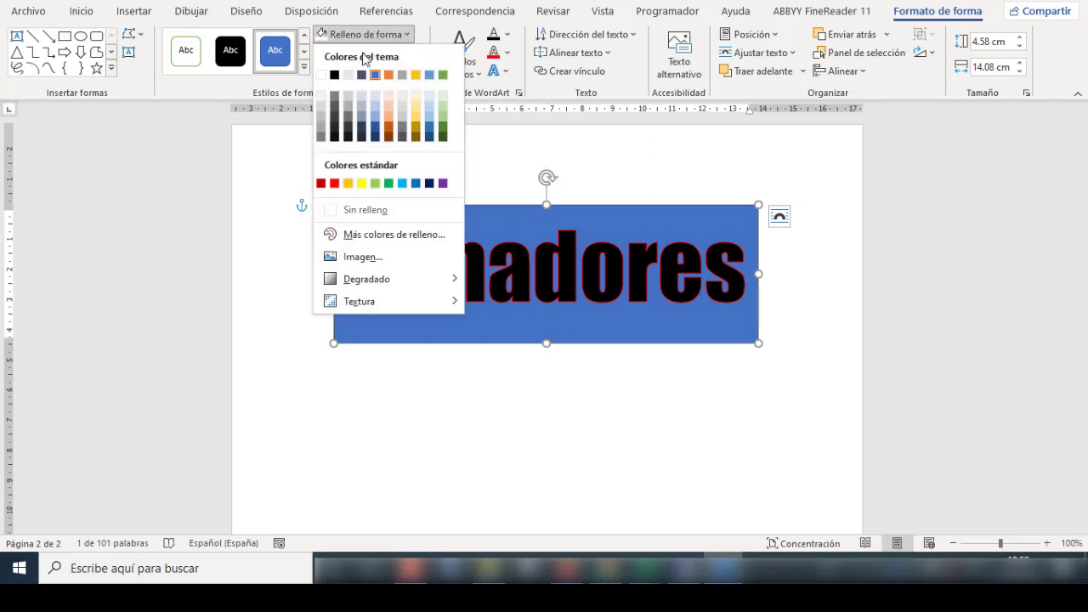
{"action": "left_click", "coordinate": [321, 76]}
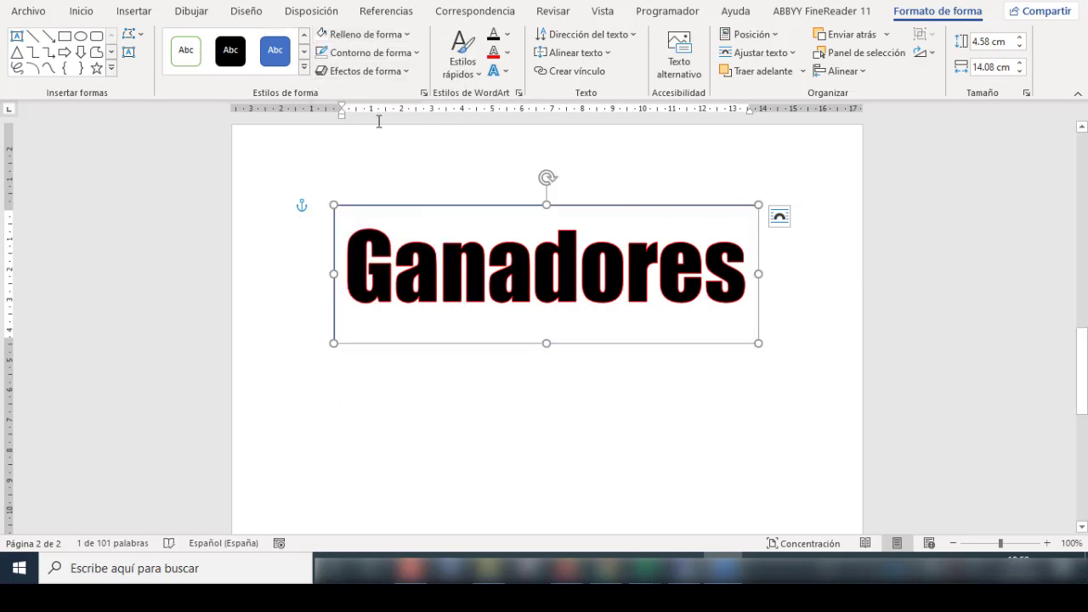
{"action": "left_click", "coordinate": [418, 54]}
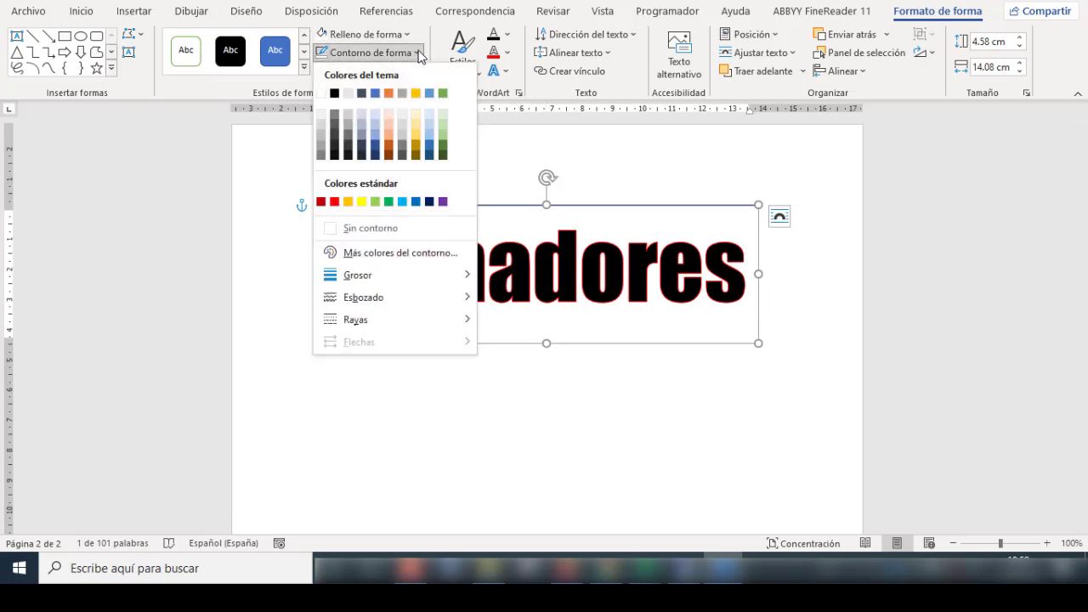
{"action": "left_click", "coordinate": [338, 228]}
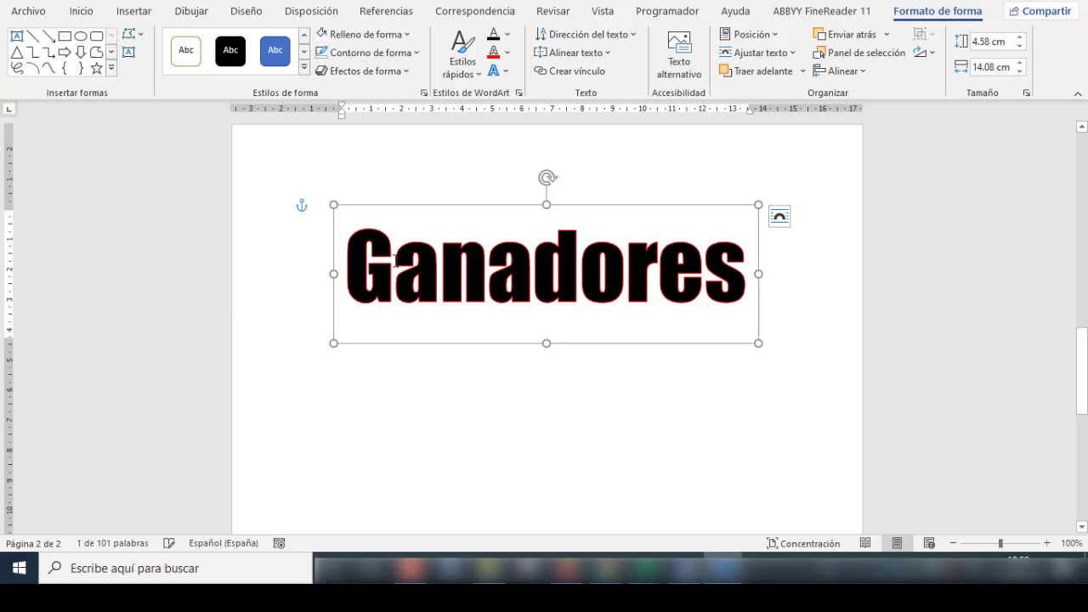
{"action": "left_click", "coordinate": [741, 431]}
{"action": "left_click", "coordinate": [655, 210]}
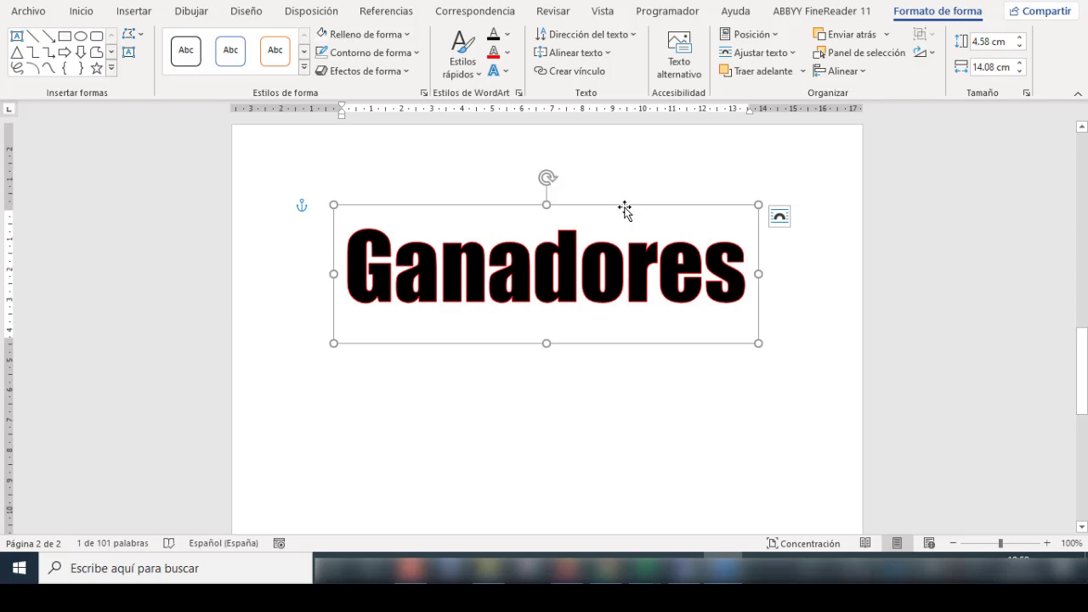
Step: Paste a copy of the Ganadores text box below it as a picture
{"action": "left_click", "coordinate": [797, 340]}
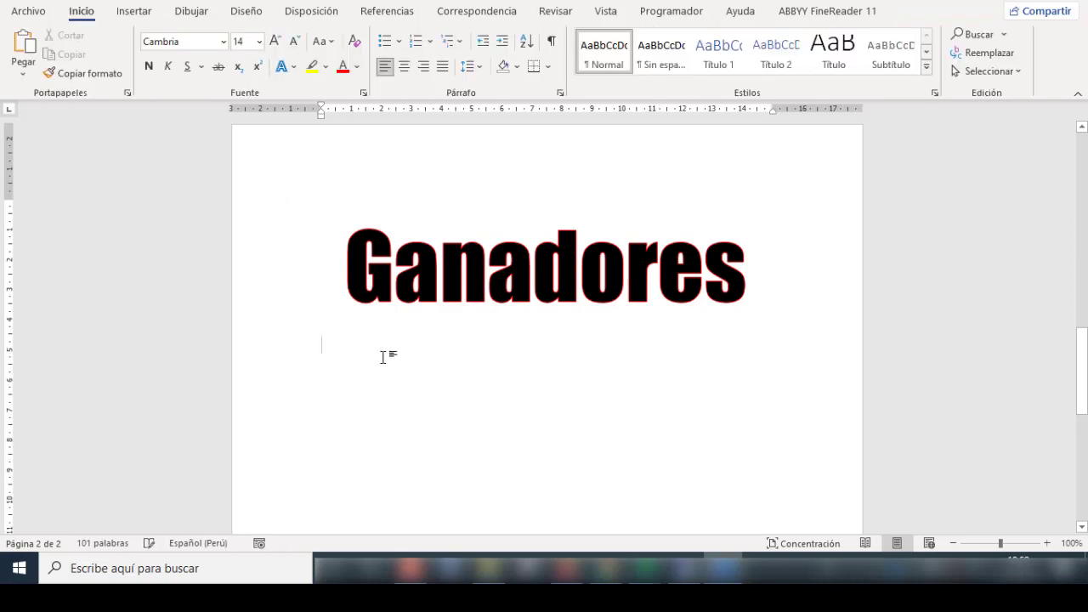
{"action": "key", "text": "ctrl+v"}
{"action": "left_click", "coordinate": [786, 244]}
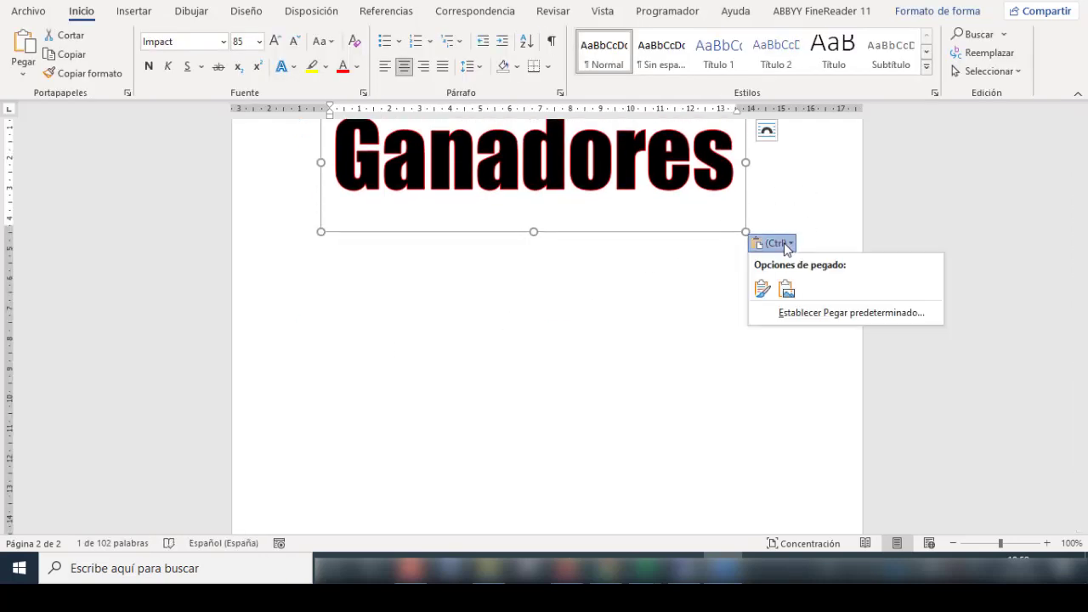
{"action": "left_click", "coordinate": [786, 289]}
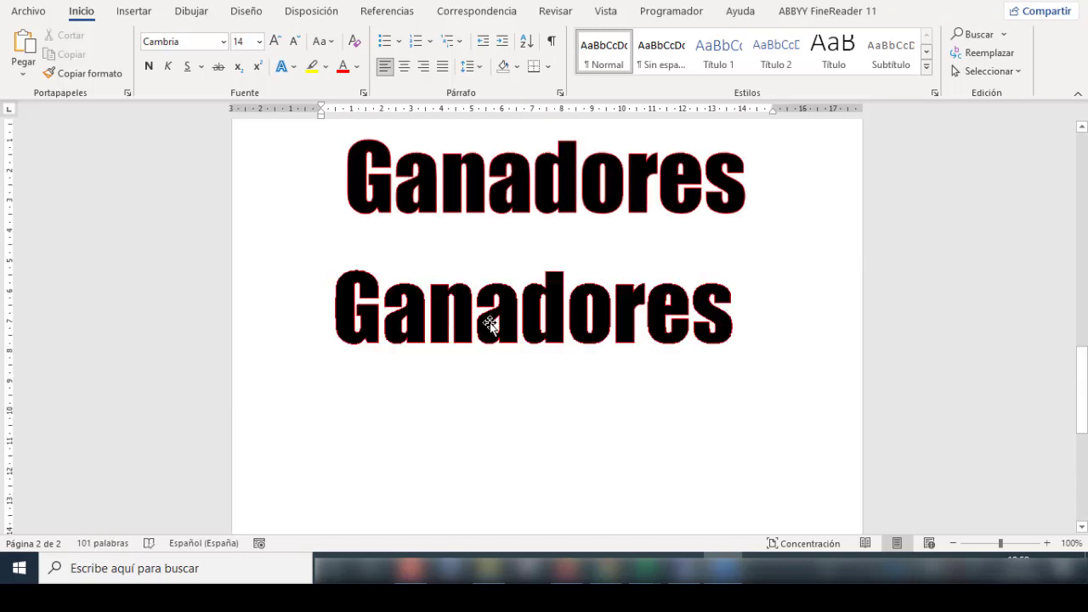
Step: Delete the original Ganadores text box, leaving only the Ganadores picture
{"action": "left_click", "coordinate": [490, 323]}
{"action": "left_click", "coordinate": [533, 217]}
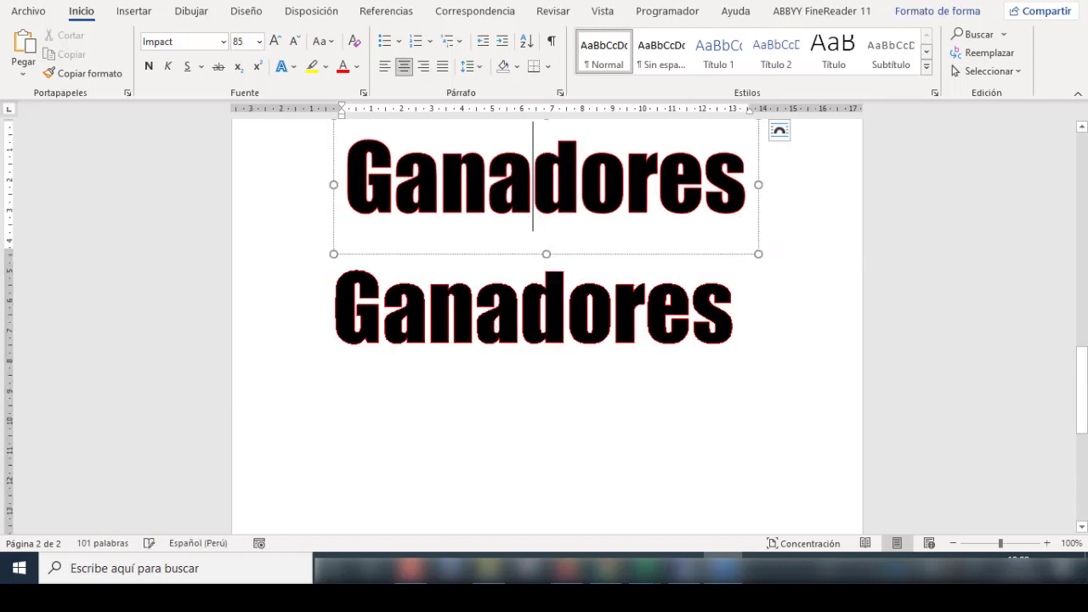
{"action": "left_click", "coordinate": [757, 226]}
{"action": "key", "text": "Delete"}
{"action": "left_click", "coordinate": [750, 389]}
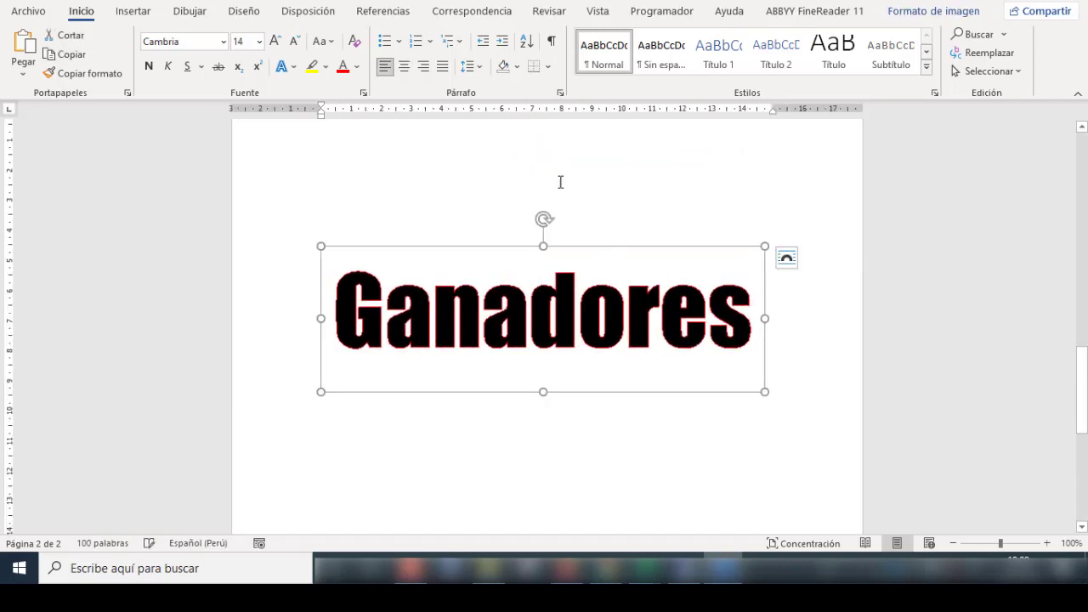
{"action": "left_click", "coordinate": [558, 180]}
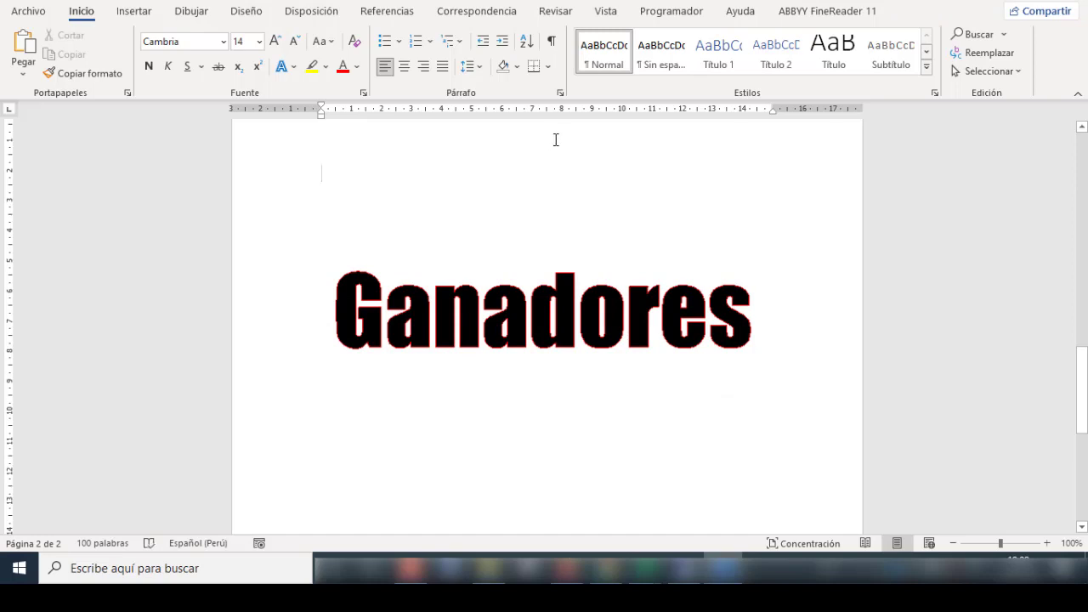
{"action": "left_click", "coordinate": [134, 11]}
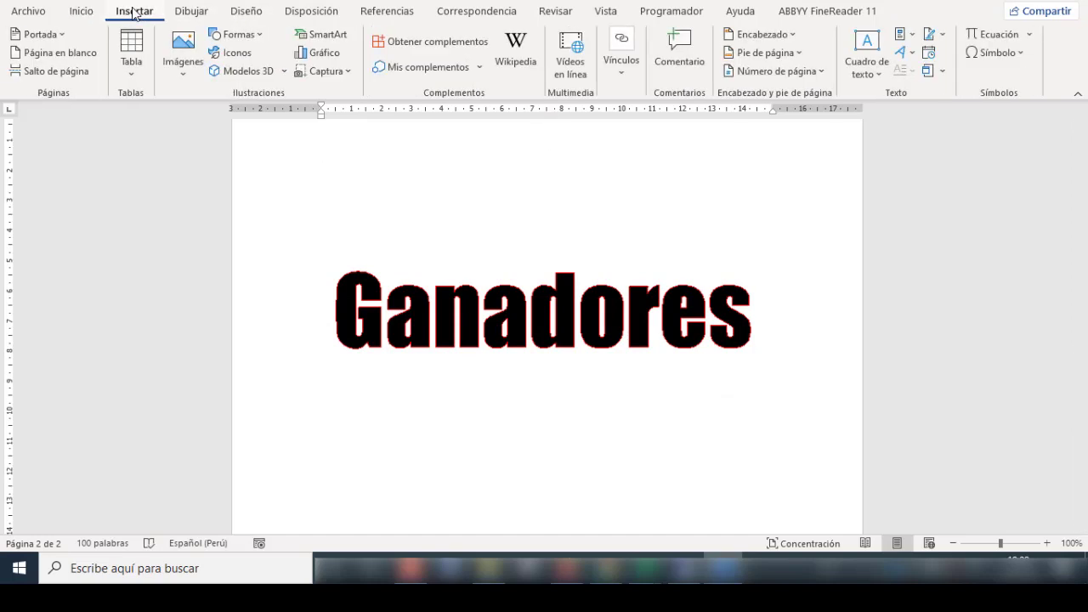
Step: Insert the photo Fondo Word.jpg from this device
{"action": "left_click", "coordinate": [188, 81]}
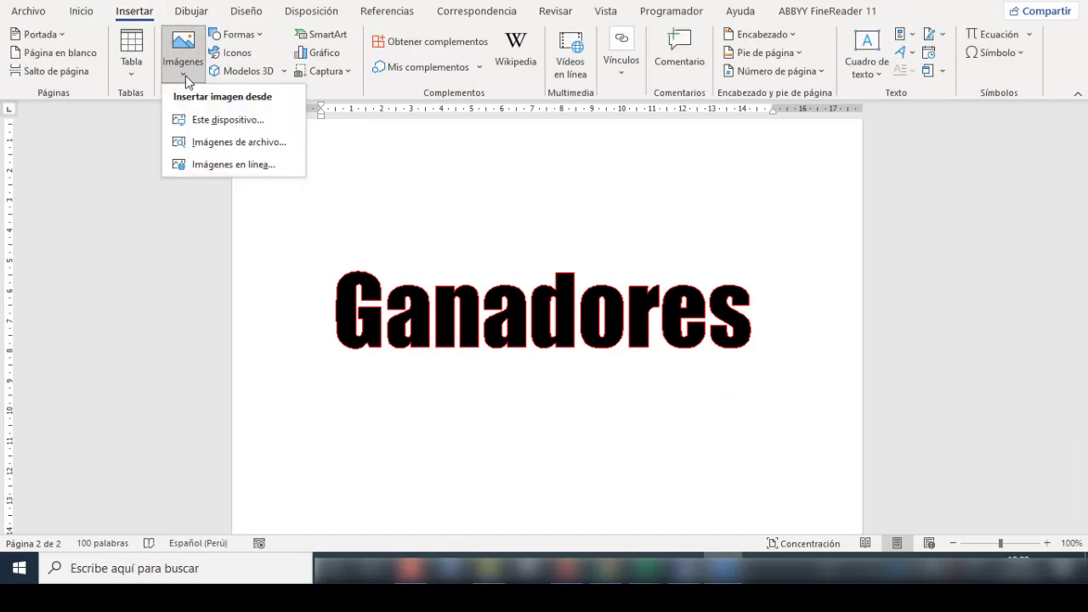
{"action": "left_click", "coordinate": [212, 121]}
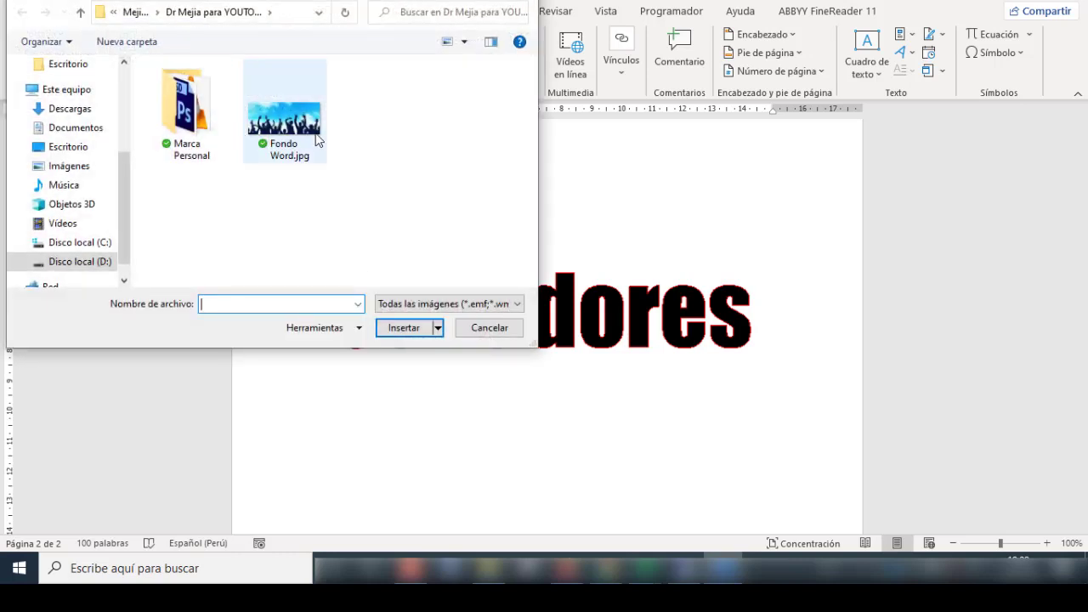
{"action": "left_click", "coordinate": [289, 140]}
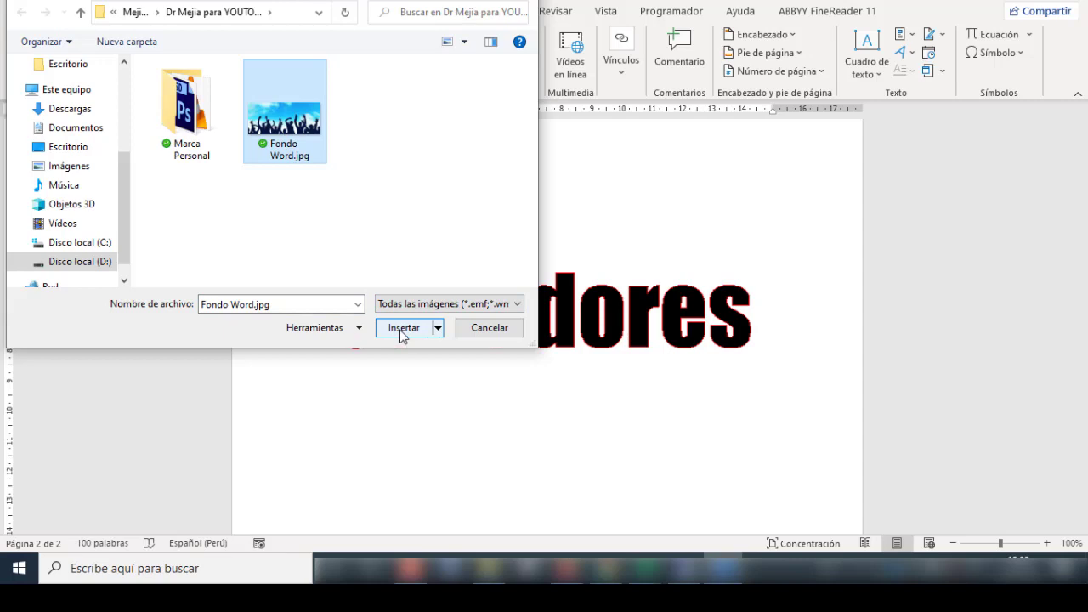
{"action": "left_click", "coordinate": [405, 328]}
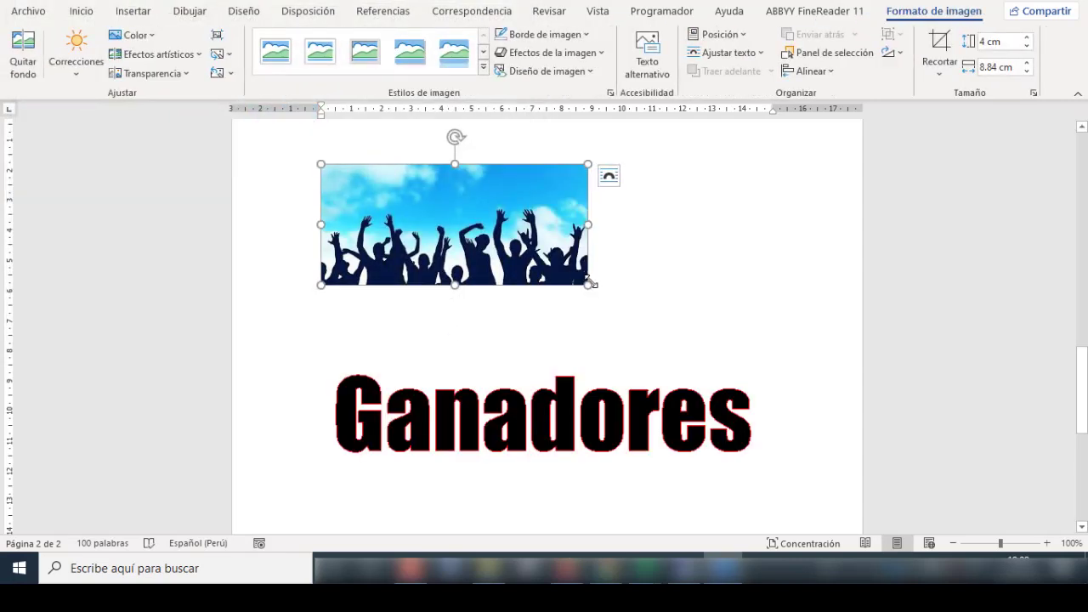
Step: Enlarge the sky photo to about 13.34 cm wide and set it behind text
{"action": "left_click_drag", "start_coordinate": [588, 284], "coordinate": [724, 347]}
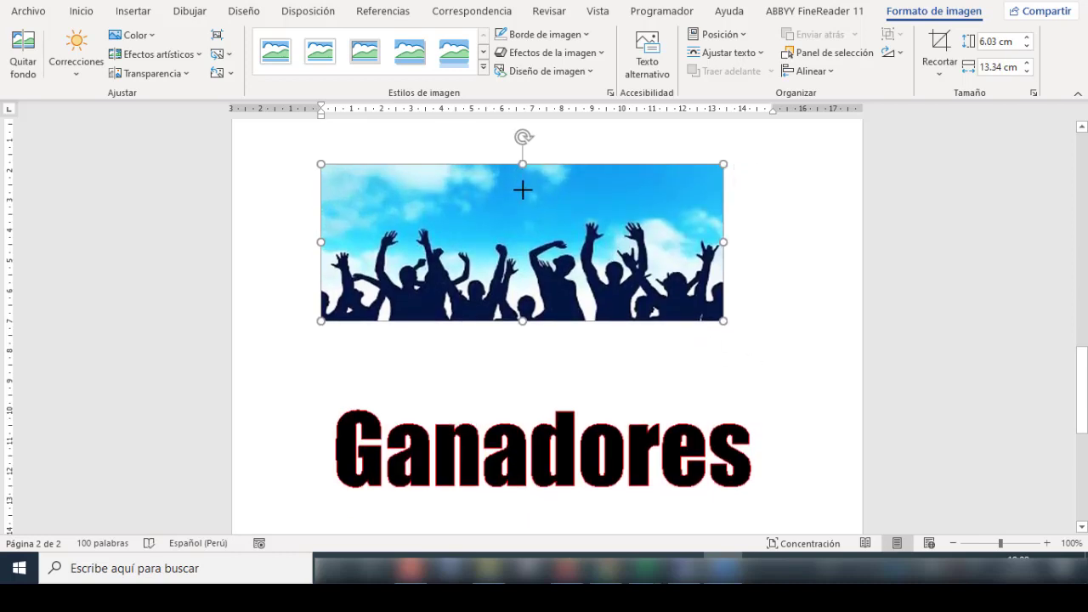
{"action": "left_click", "coordinate": [746, 176]}
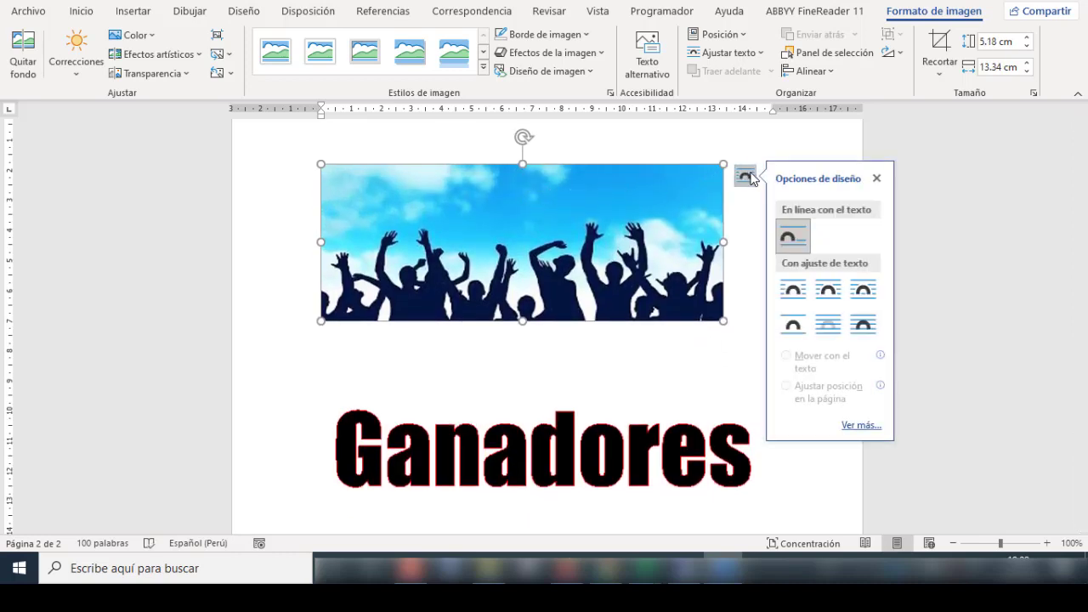
{"action": "left_click", "coordinate": [829, 326]}
Step: Set Ganadores in front of text, move it over the photo, and narrow it to 13.38 cm
{"action": "left_click", "coordinate": [566, 260]}
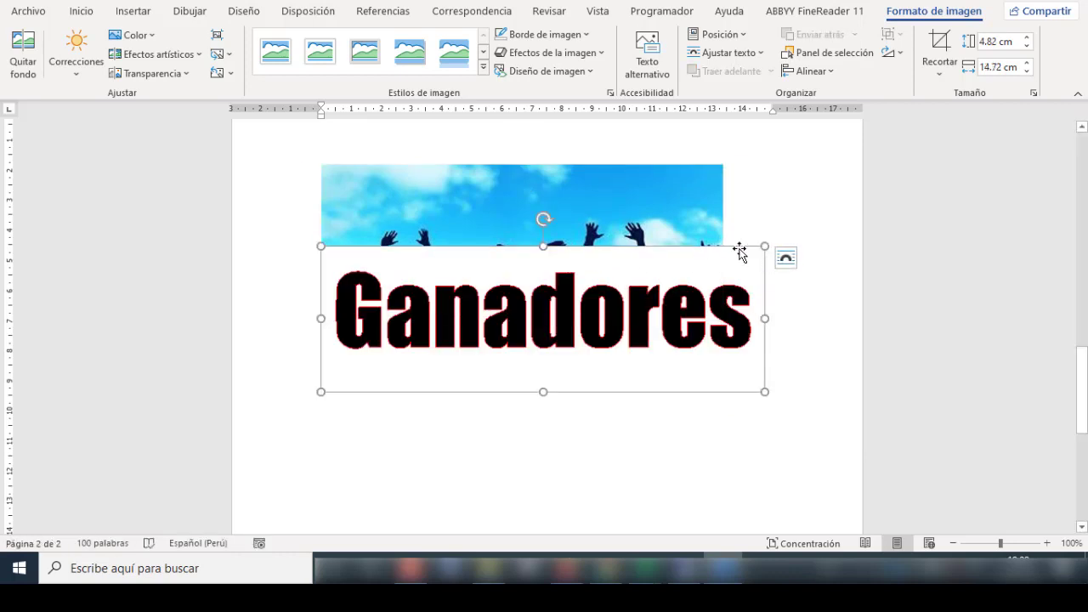
{"action": "left_click", "coordinate": [782, 258]}
{"action": "left_click", "coordinate": [903, 409]}
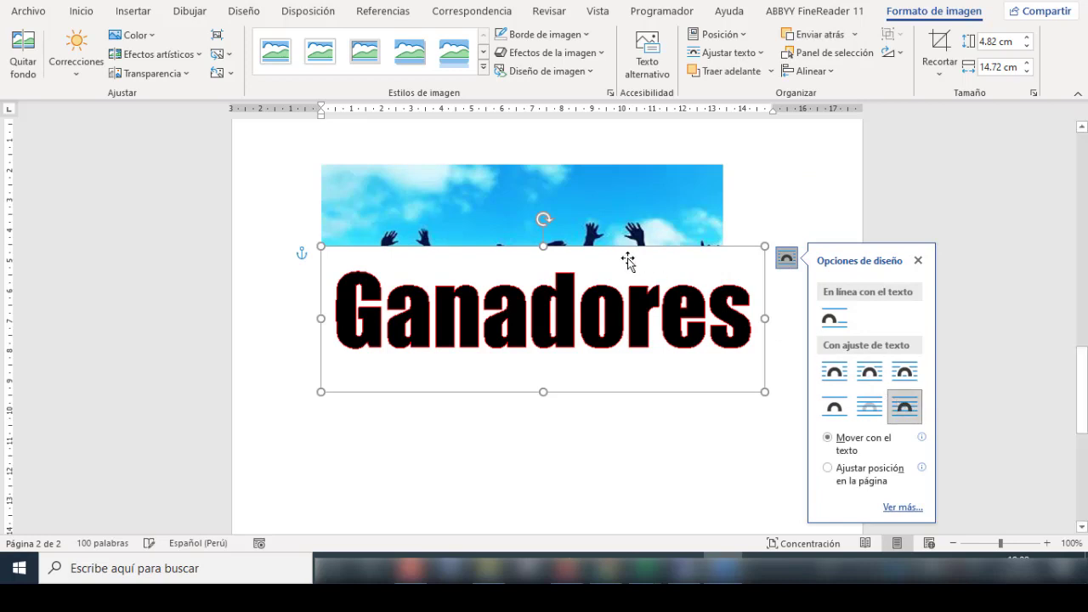
{"action": "left_click_drag", "start_coordinate": [627, 260], "coordinate": [618, 180]}
{"action": "left_click_drag", "start_coordinate": [765, 237], "coordinate": [724, 238]}
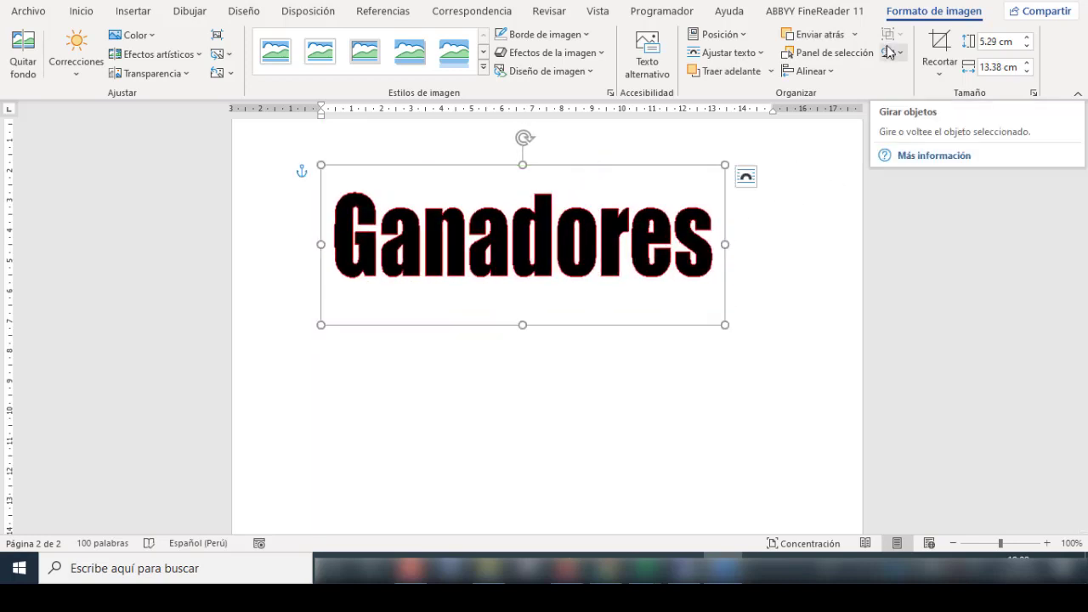
Step: Choose Color > Definir color transparente for the Ganadores picture
{"action": "left_click", "coordinate": [188, 74]}
{"action": "left_click", "coordinate": [599, 391]}
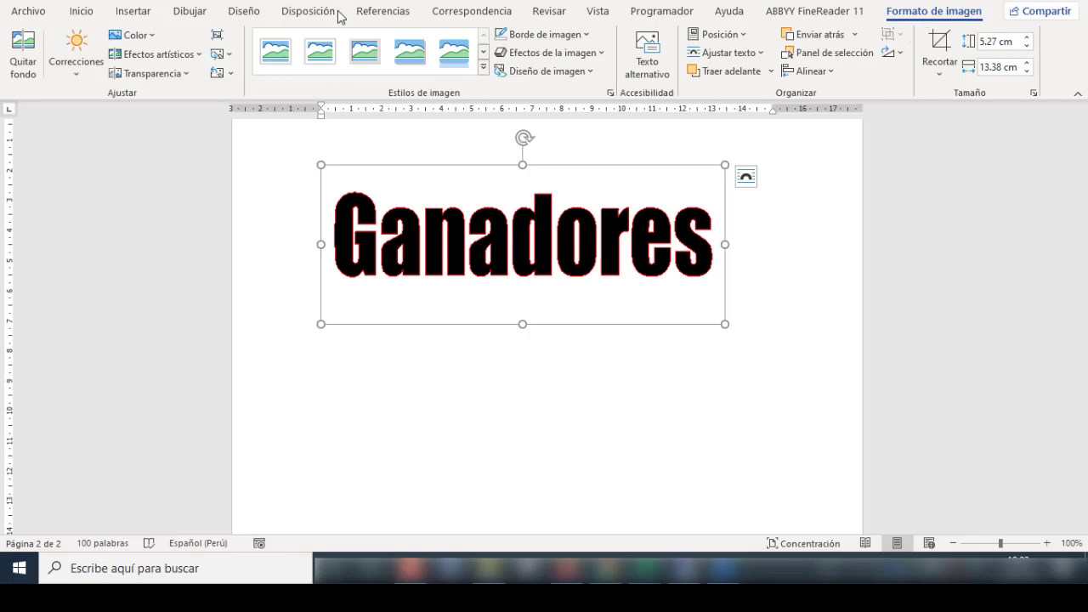
{"action": "left_click", "coordinate": [151, 35]}
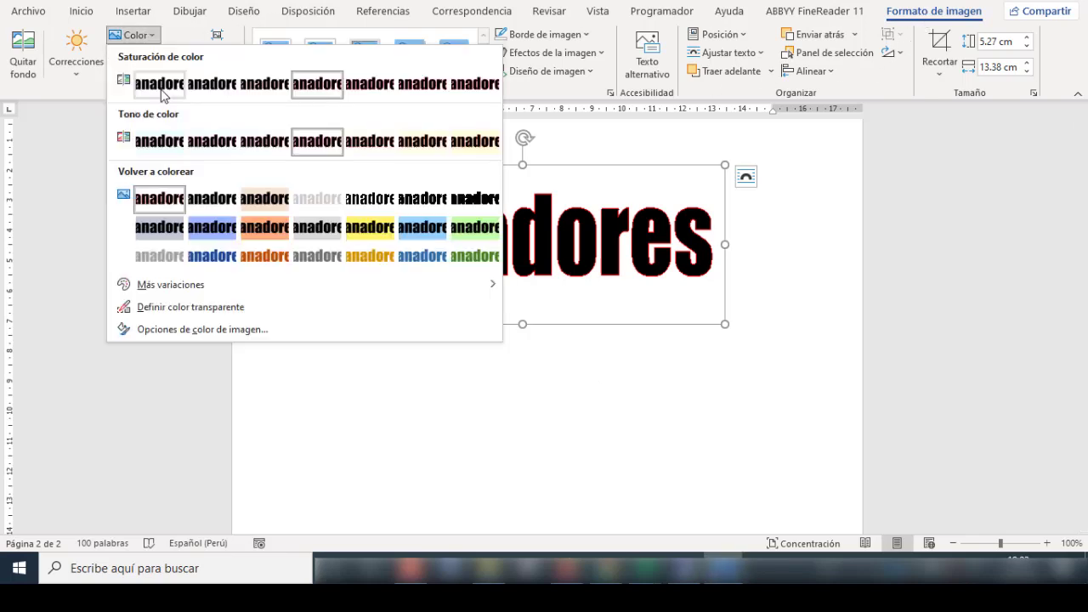
{"action": "left_click", "coordinate": [171, 311]}
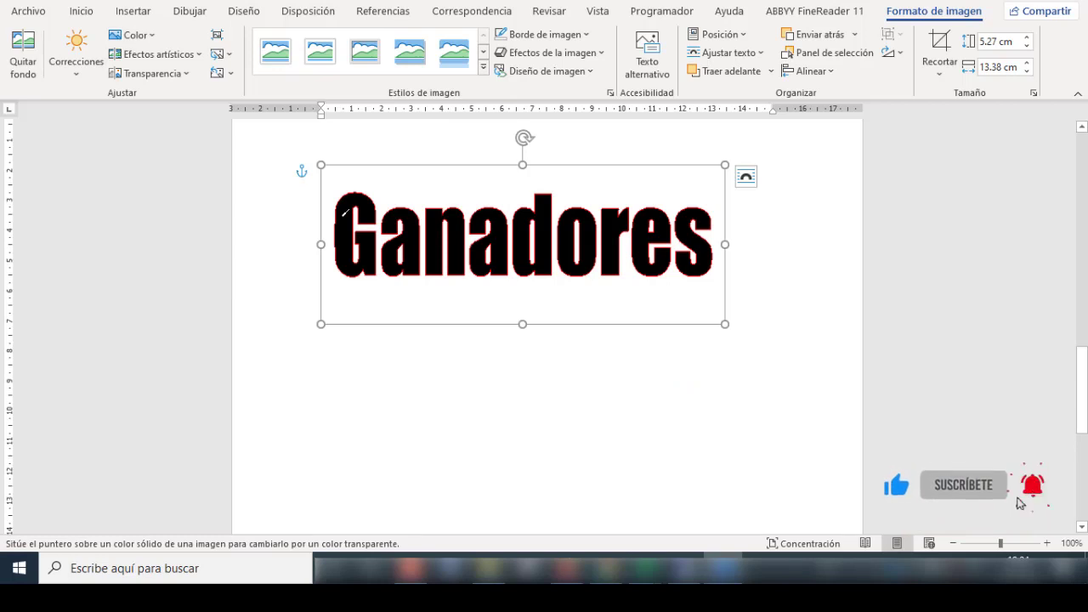
Step: Make the black letter fill transparent and nudge Ganadores into place over the photo
{"action": "left_click", "coordinate": [343, 212]}
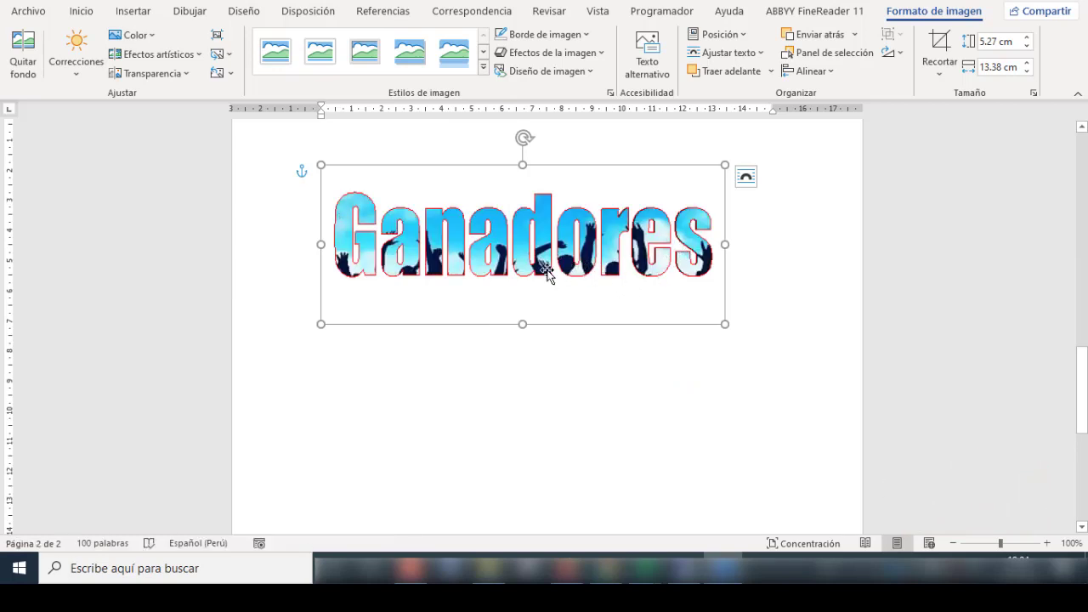
{"action": "left_click_drag", "start_coordinate": [553, 205], "coordinate": [554, 222]}
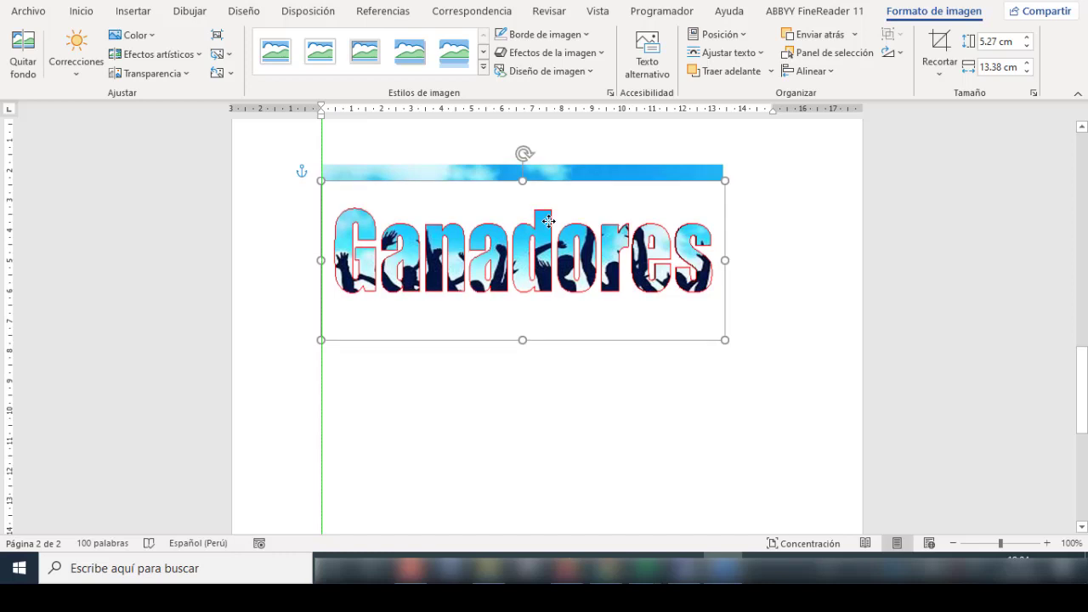
{"action": "left_click_drag", "start_coordinate": [549, 222], "coordinate": [549, 222]}
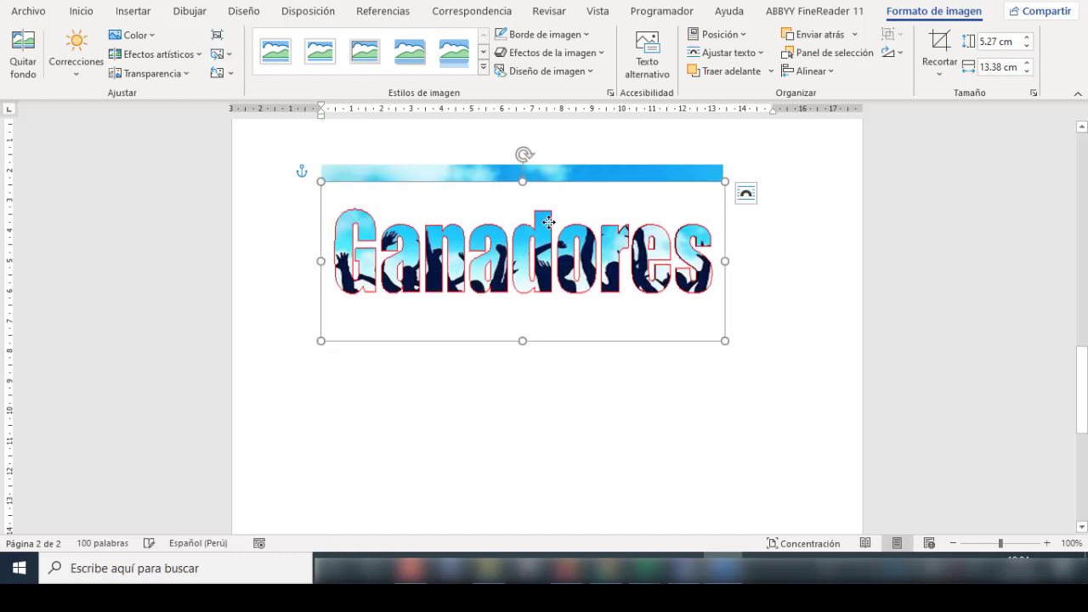
{"action": "left_click", "coordinate": [609, 169]}
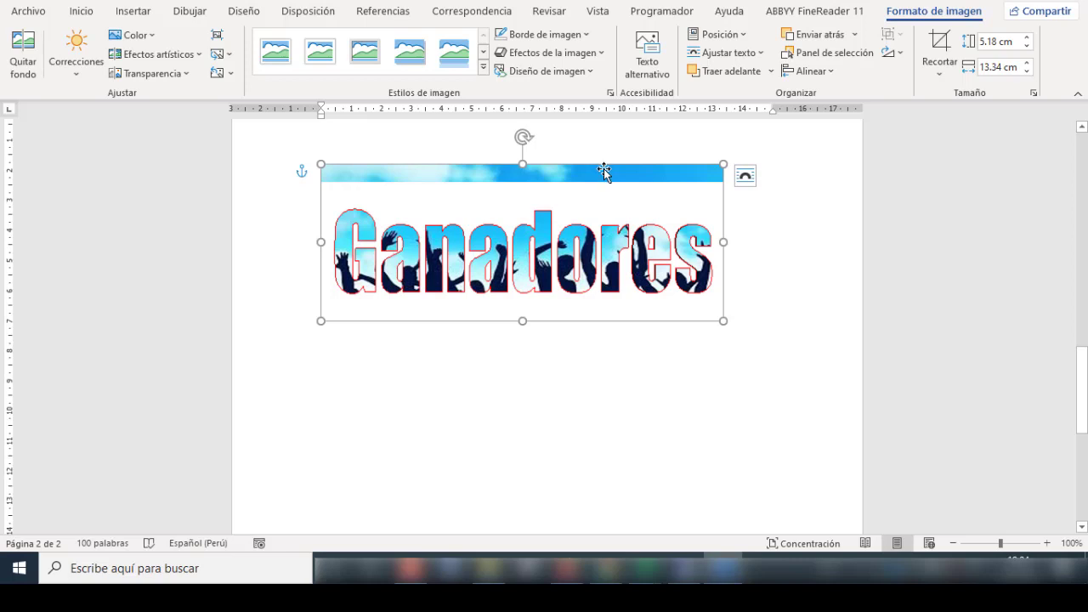
Step: Crop the top of the sky photo so it is 4.28 cm tall
{"action": "left_click", "coordinate": [938, 43]}
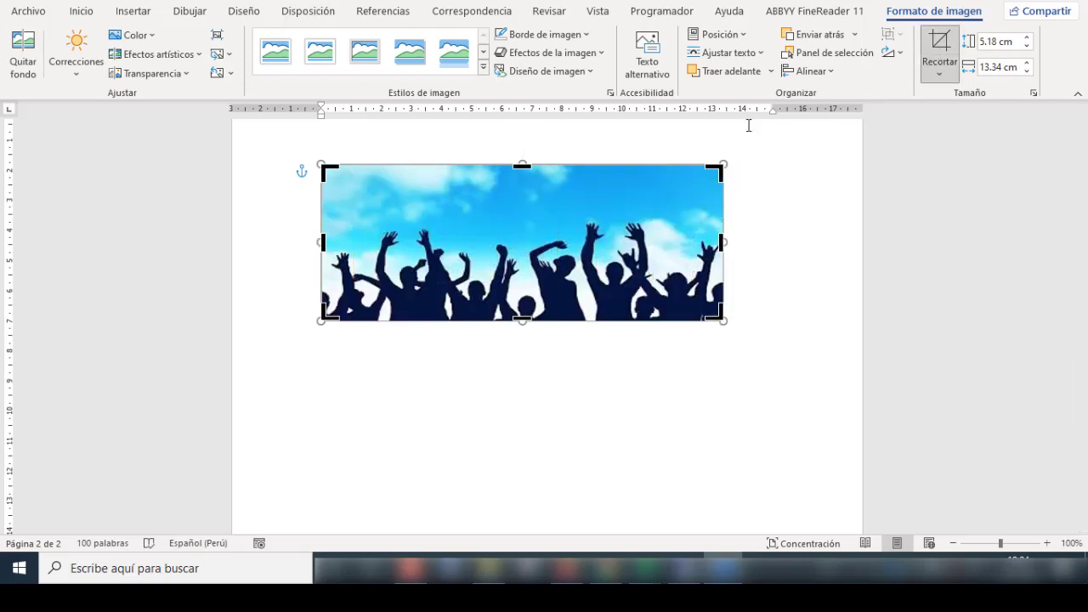
{"action": "left_click_drag", "start_coordinate": [522, 166], "coordinate": [520, 193]}
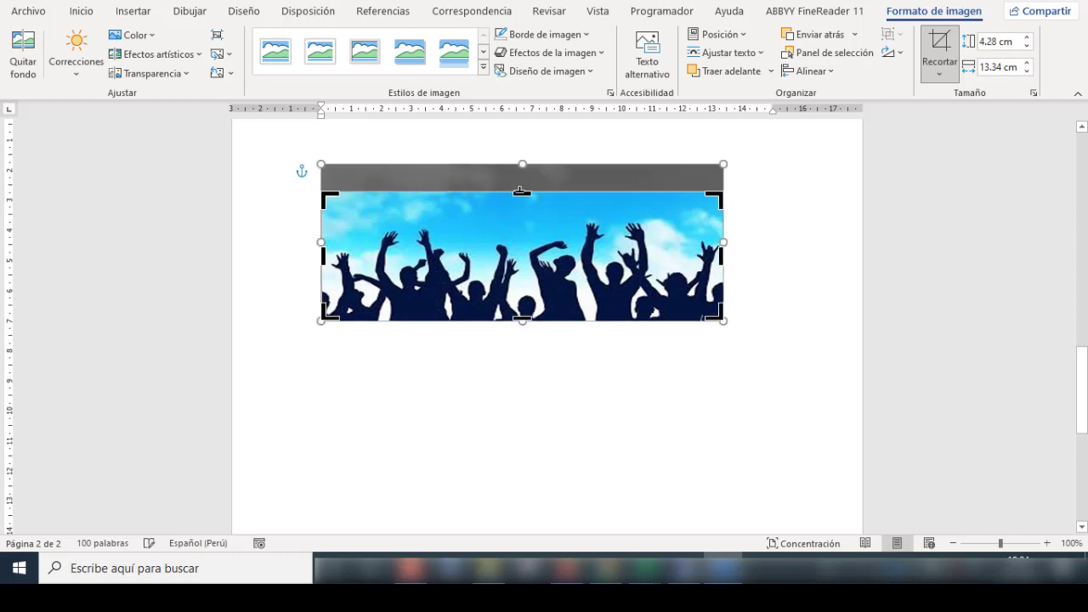
{"action": "left_click", "coordinate": [940, 53]}
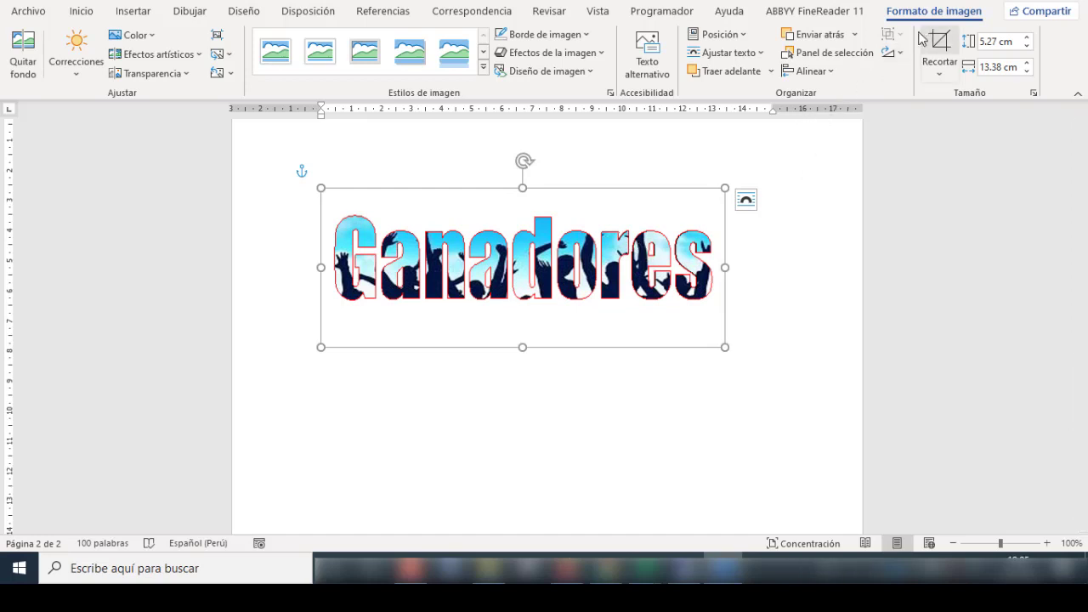
Step: Select Imagen 15 and Imagen 16 together from the Selection Pane's object list
{"action": "left_click", "coordinate": [835, 53]}
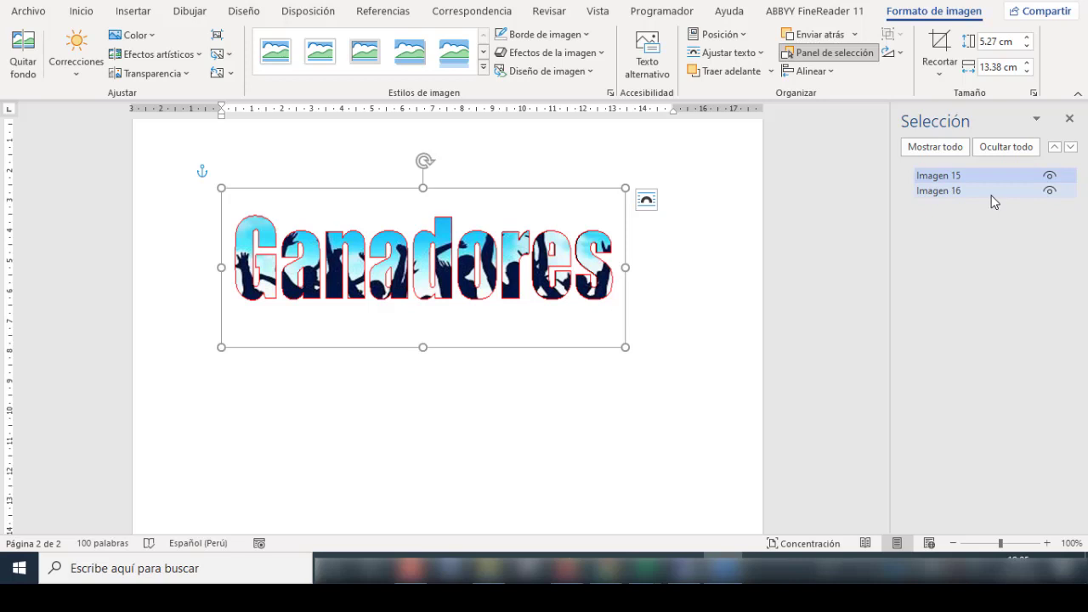
{"action": "left_click", "coordinate": [947, 177]}
{"action": "left_click", "coordinate": [952, 194], "text": "ctrl"}
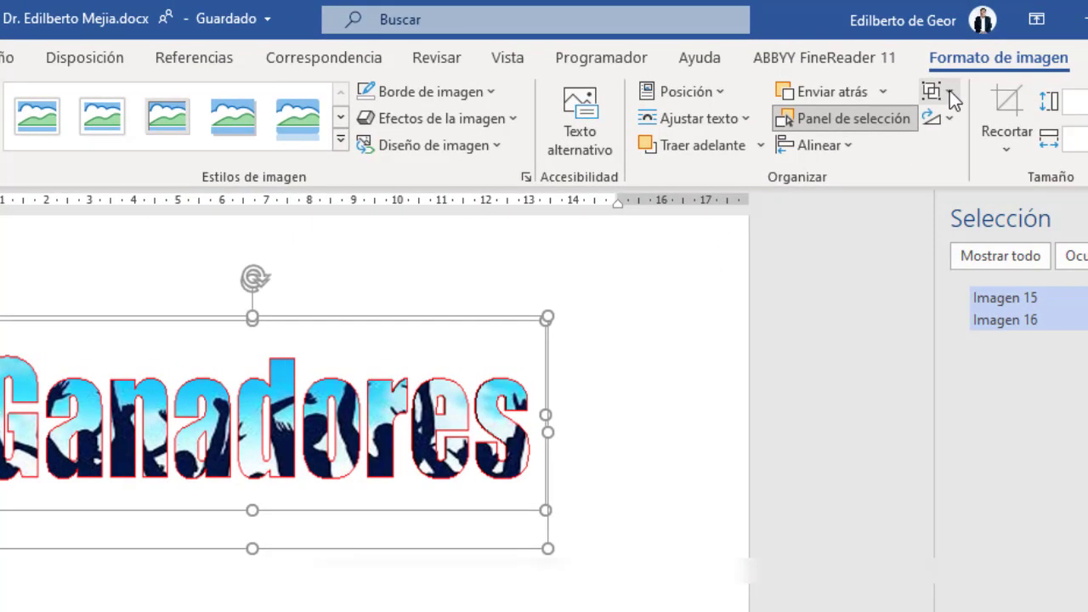
{"action": "left_click", "coordinate": [949, 90]}
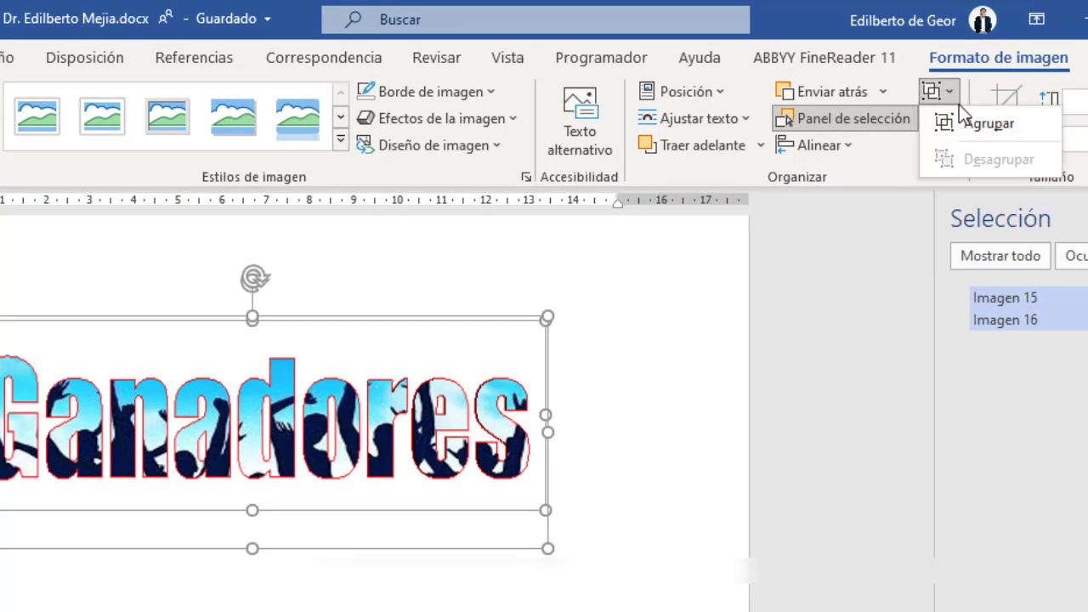
Step: Group the two images into Grupo 17 and drag it to the page's centre guide
{"action": "left_click", "coordinate": [978, 122]}
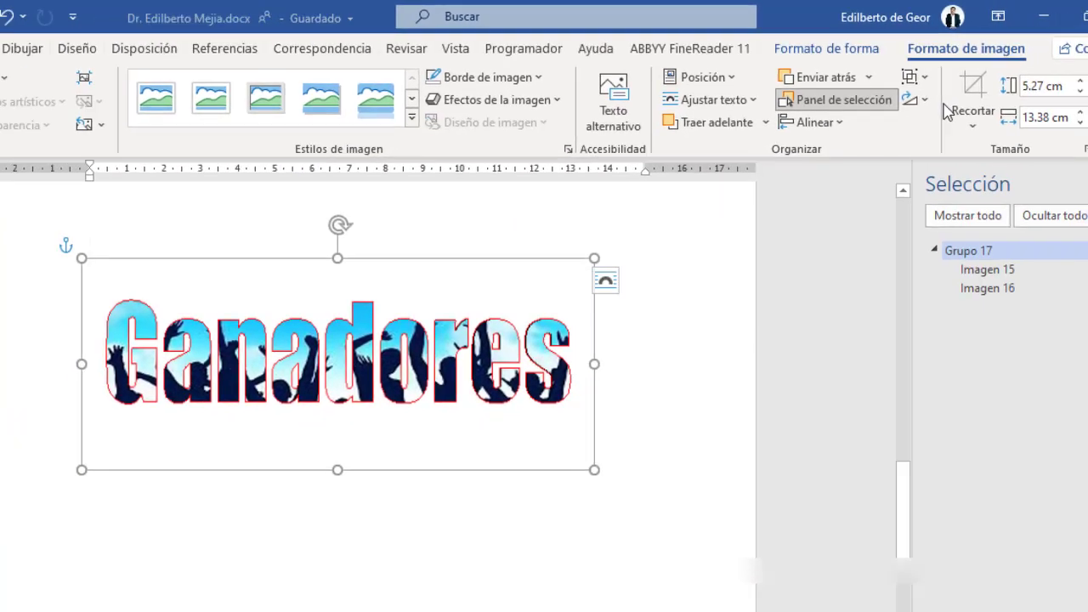
{"action": "left_click", "coordinate": [392, 221]}
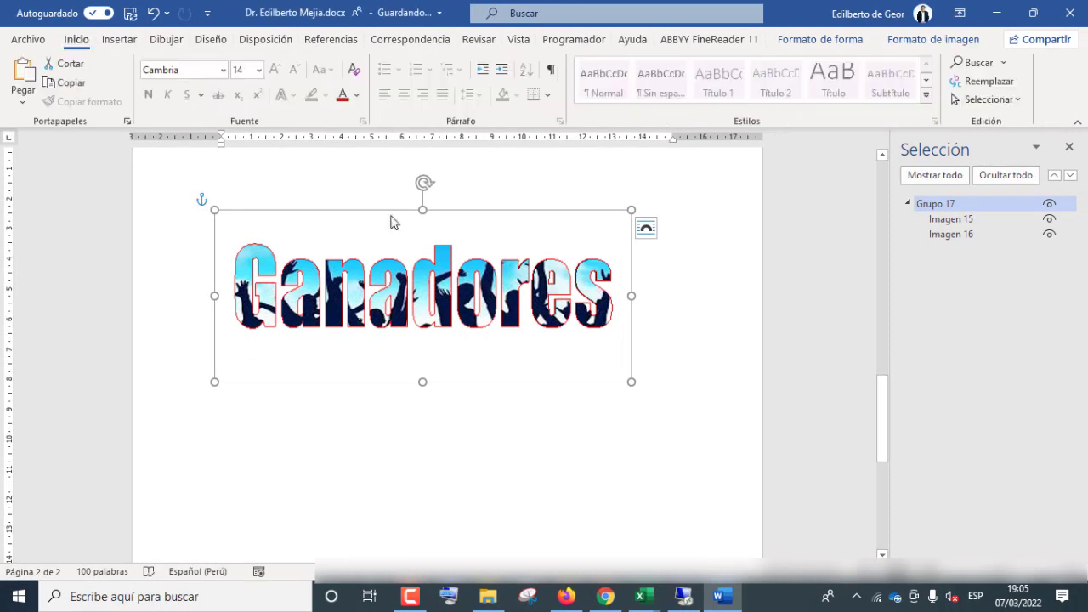
{"action": "mouse_move", "coordinate": [382, 223]}
{"action": "left_mouse_down"}
{"action": "mouse_move", "coordinate": [392, 273]}
{"action": "mouse_move", "coordinate": [453, 224]}
{"action": "left_mouse_up"}
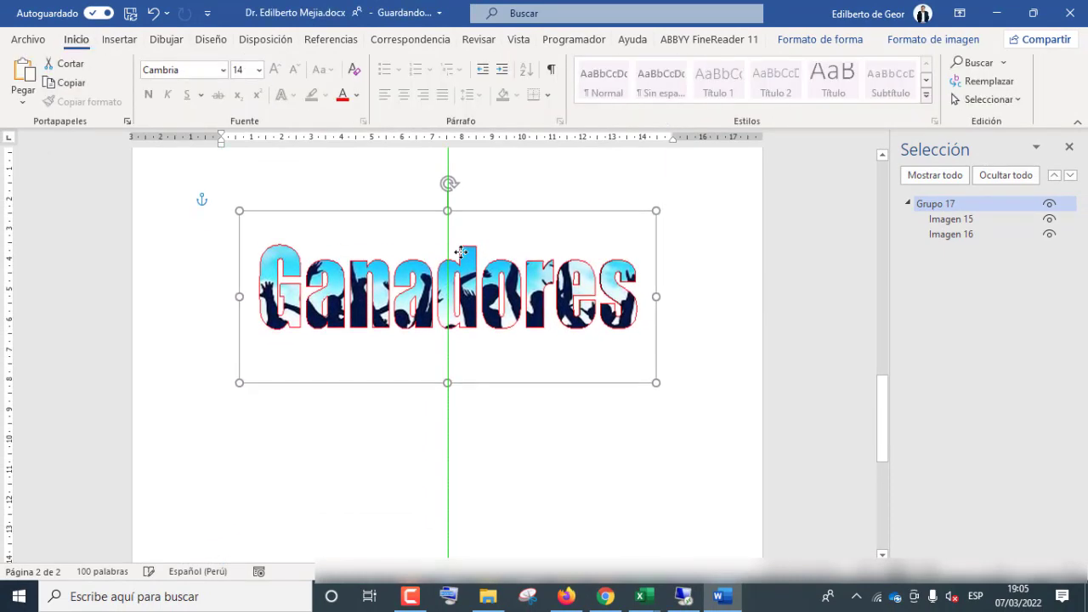
{"action": "left_click_drag", "start_coordinate": [453, 223], "coordinate": [499, 272]}
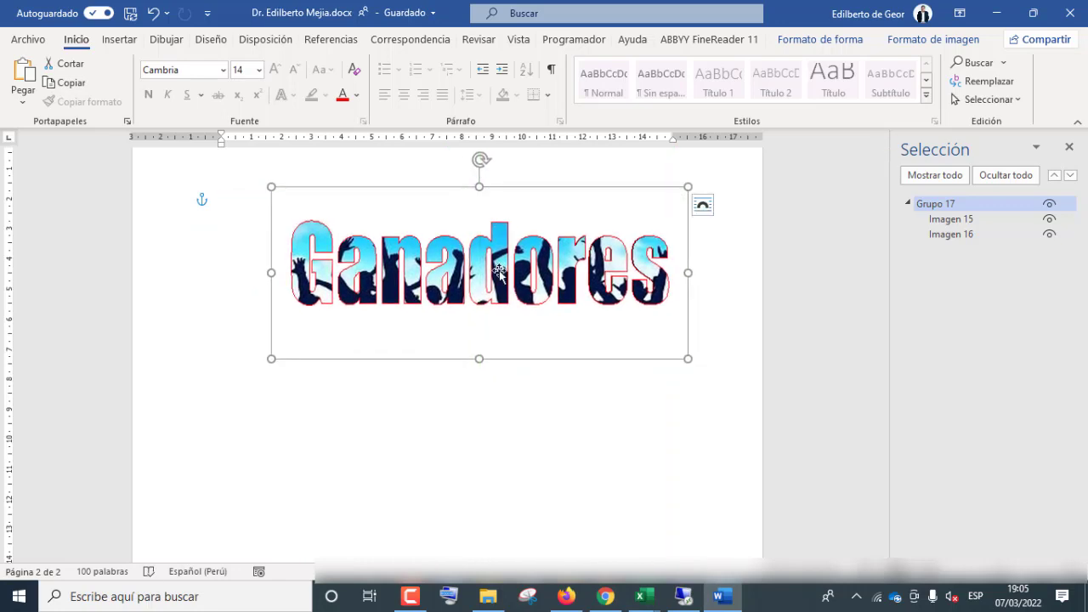